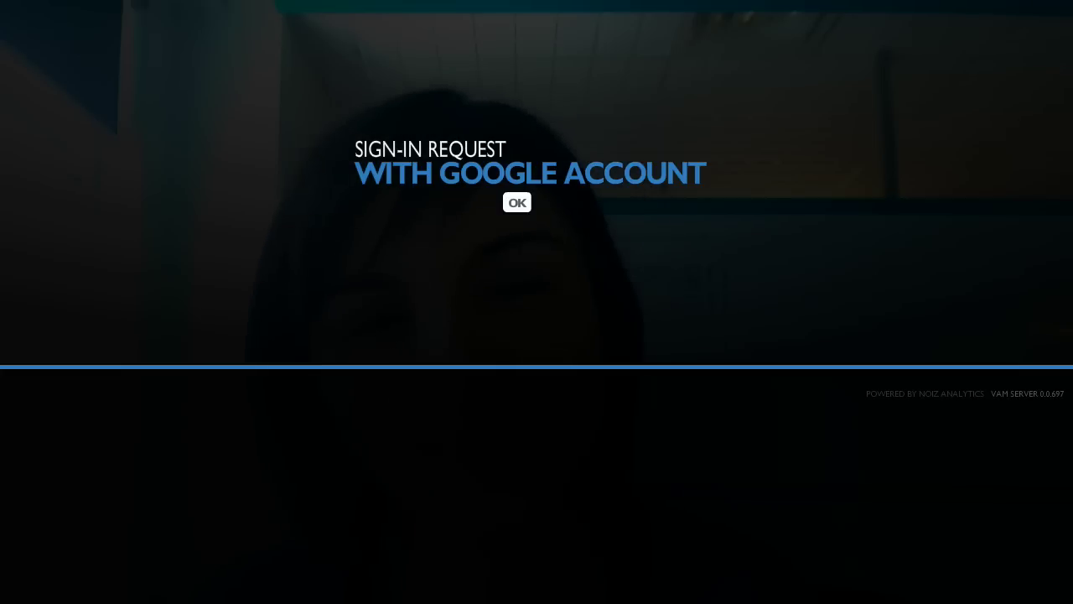
- Sign in to Noiz Analytics with the Google account, filling in the account's e-mail
click(517, 205)
text(andrea)
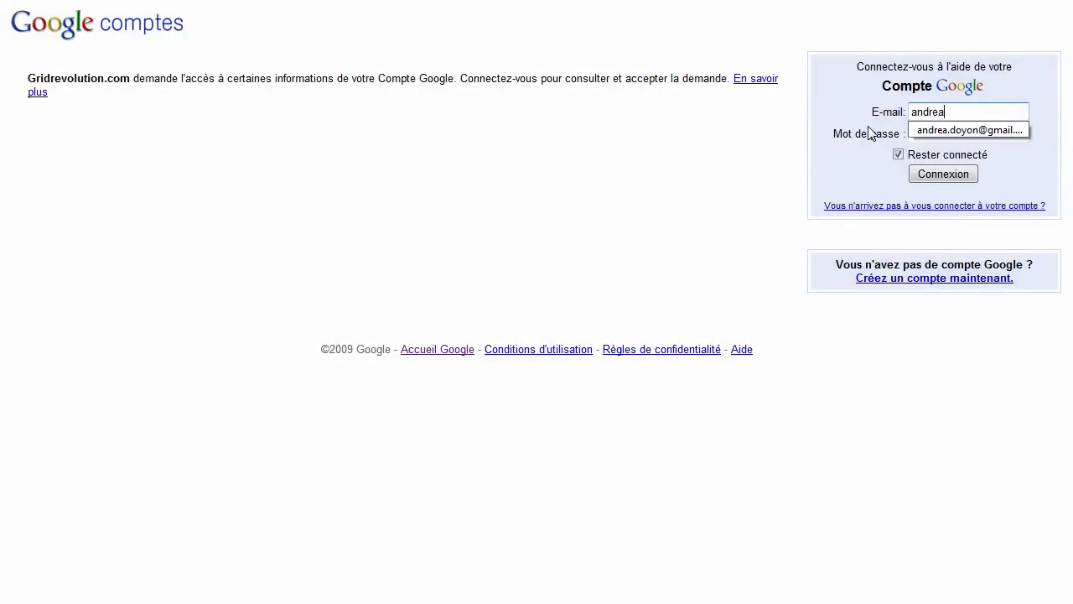
key(Down)
key(Tab)
key(Return)
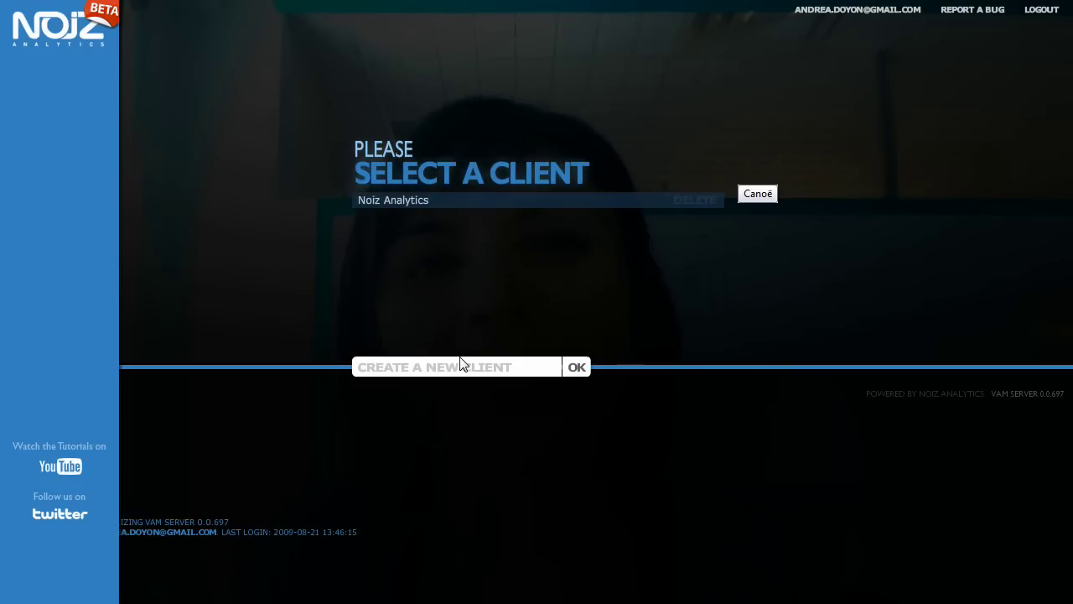
- Create a new client named Test Client
click(439, 366)
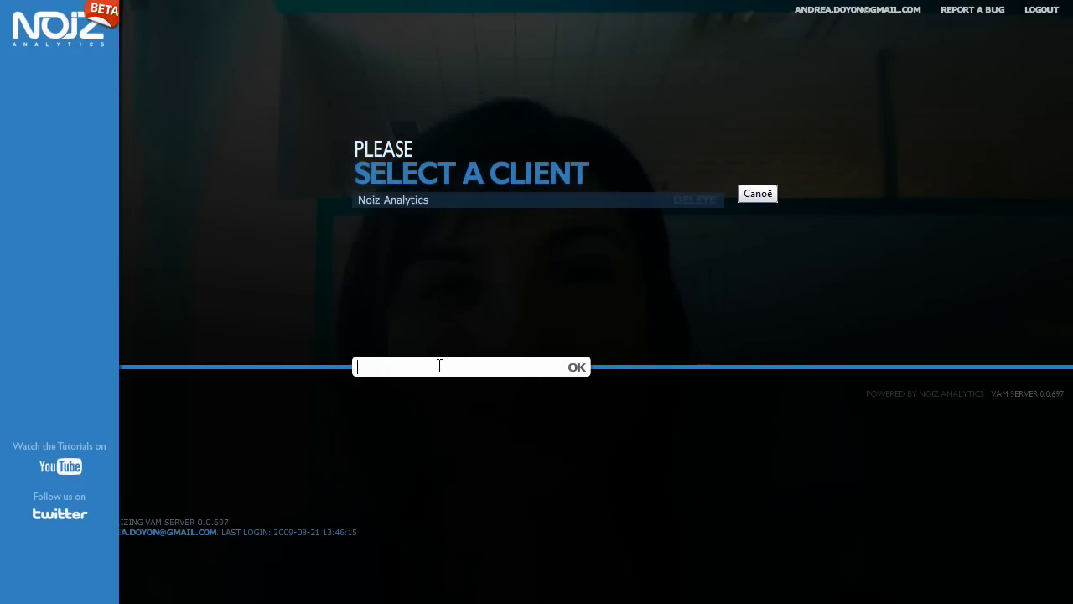
text(Test Client)
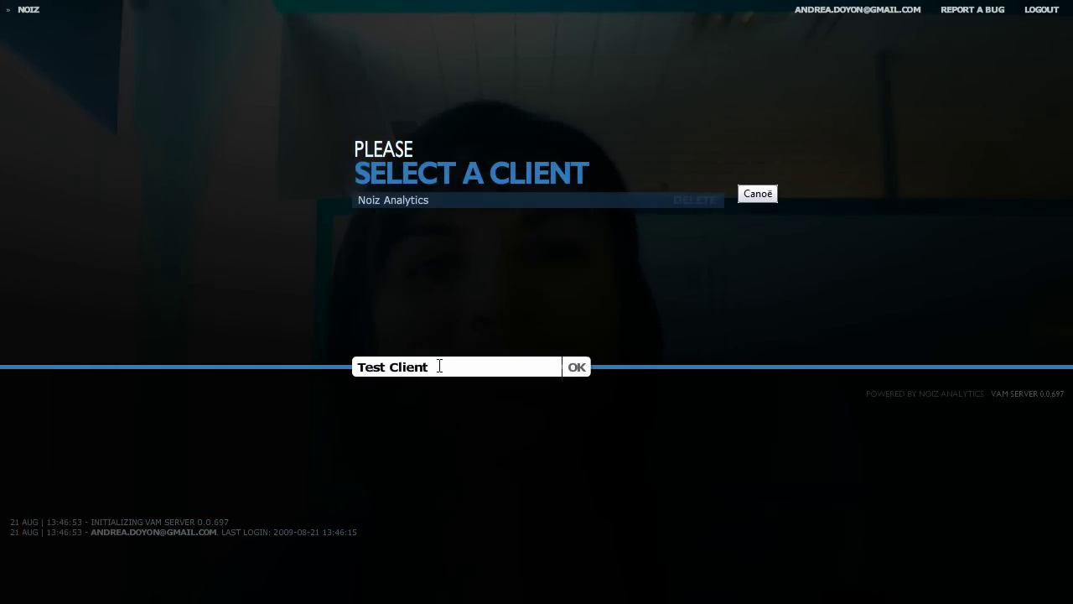
key(Return)
- Open Search Engine Monitoring in the Competitive Benchmarking project of Test Client
click(380, 219)
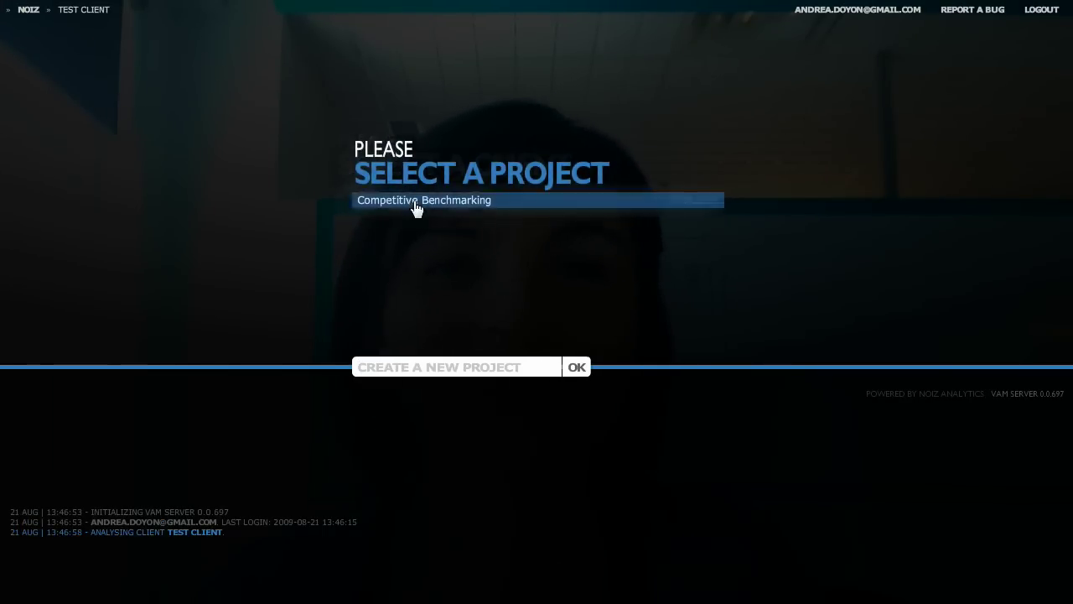
click(414, 210)
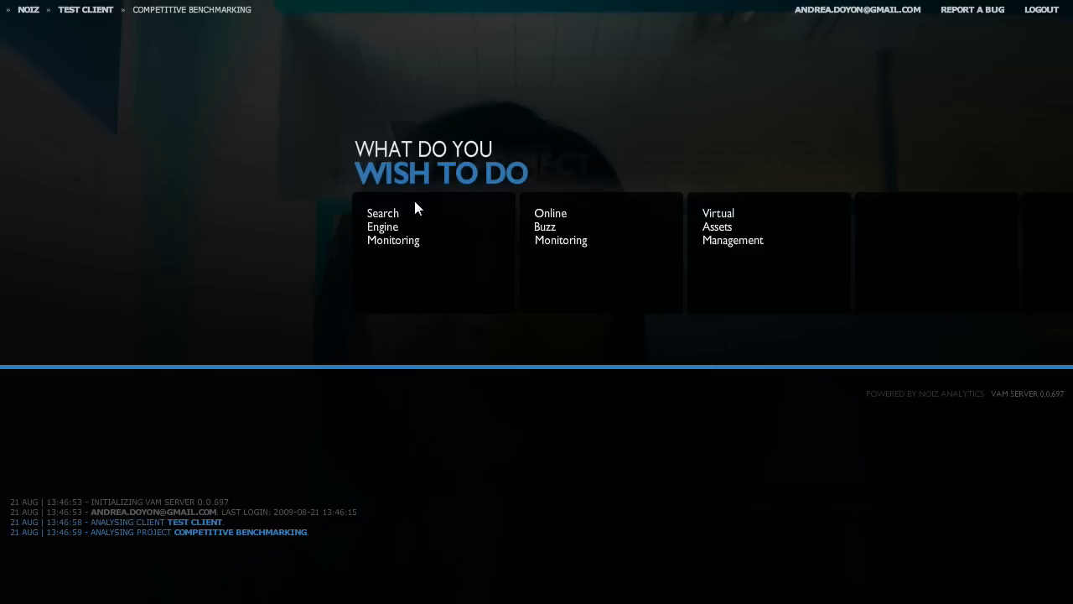
click(446, 285)
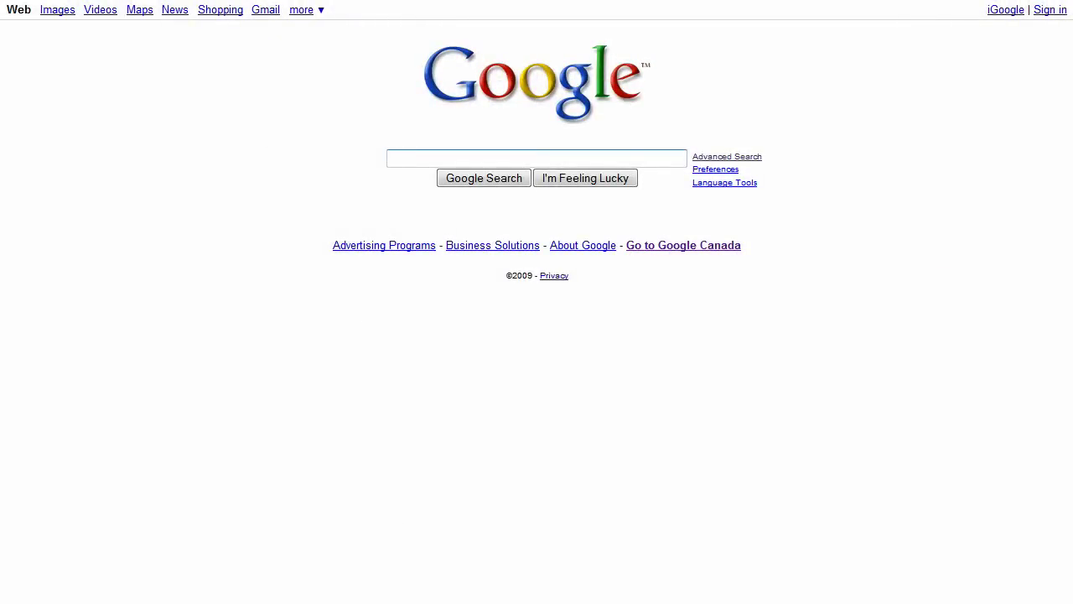
- Switch to Google, search for "Brand Monitoring" and examine the domains and titles on the first results page
click(535, 161)
text(Brand M)
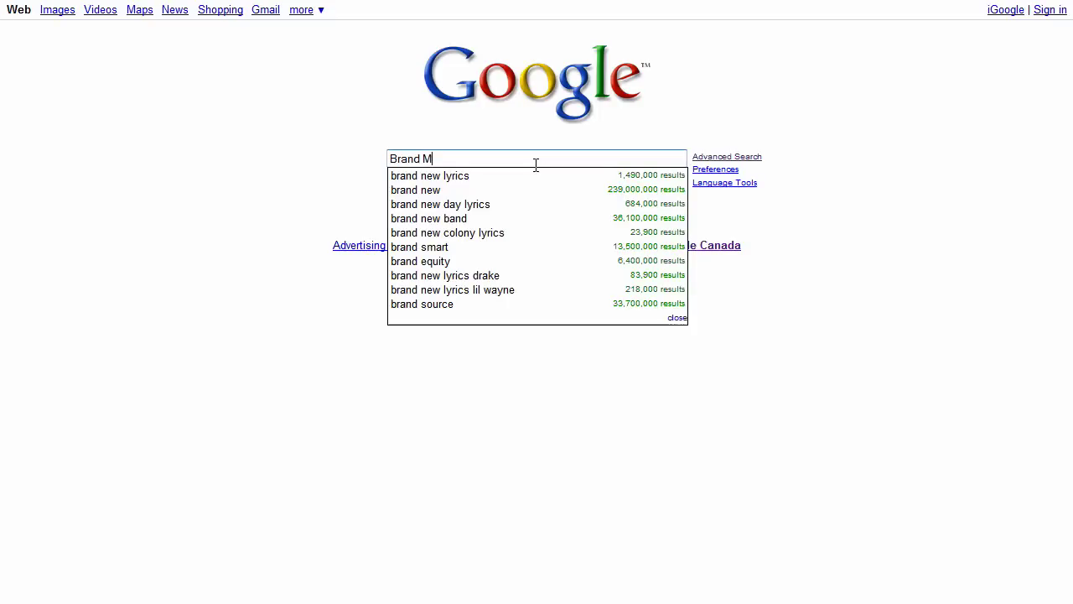
text(onitoring)
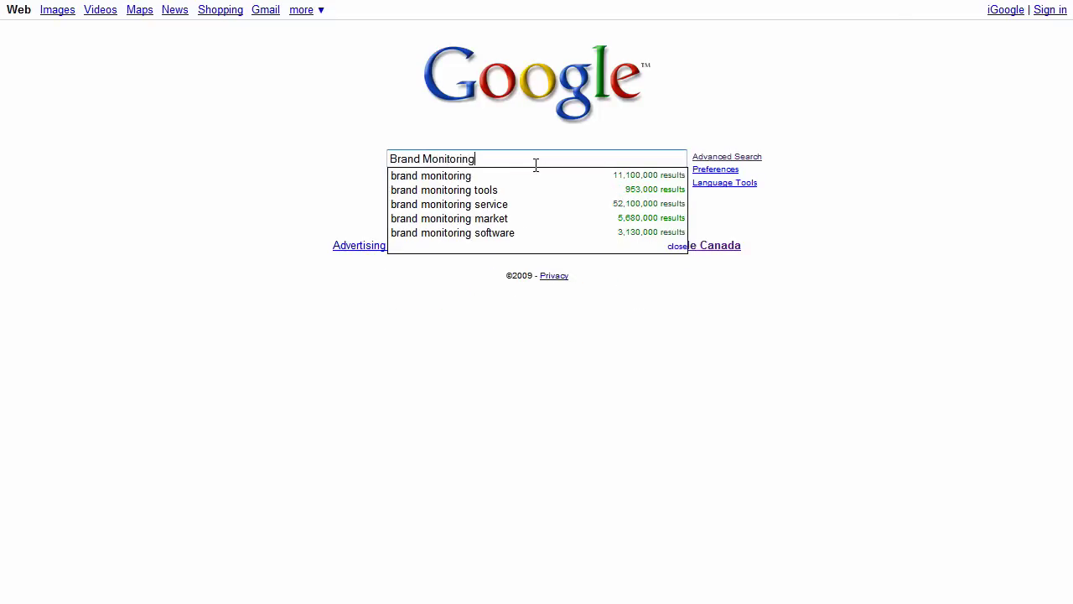
key(Return)
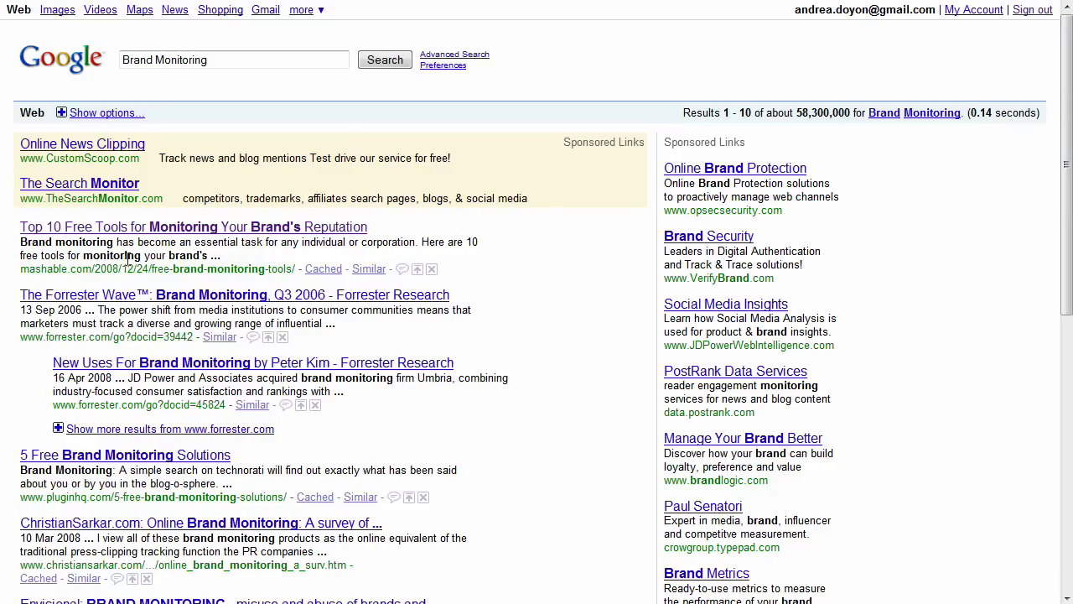
drag(20, 269, 93, 269)
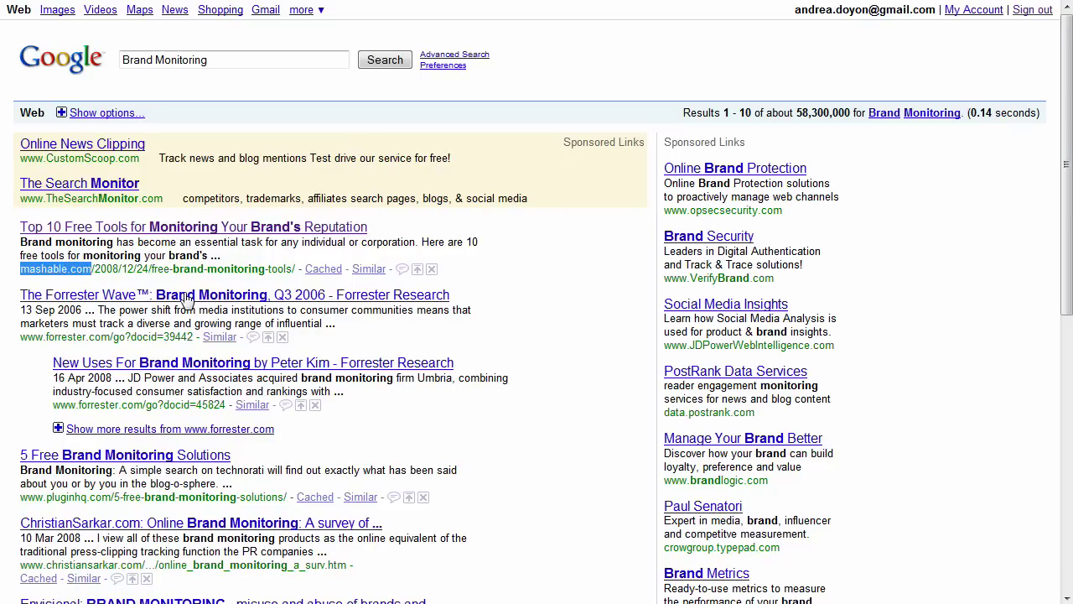
click(197, 270)
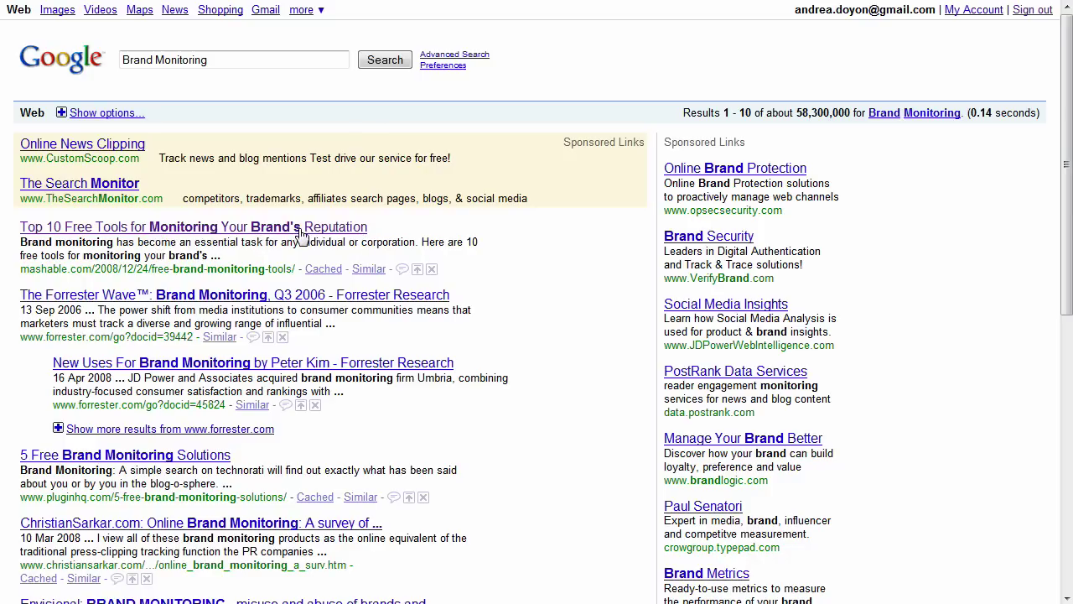
scroll(425, 192, down, 3)
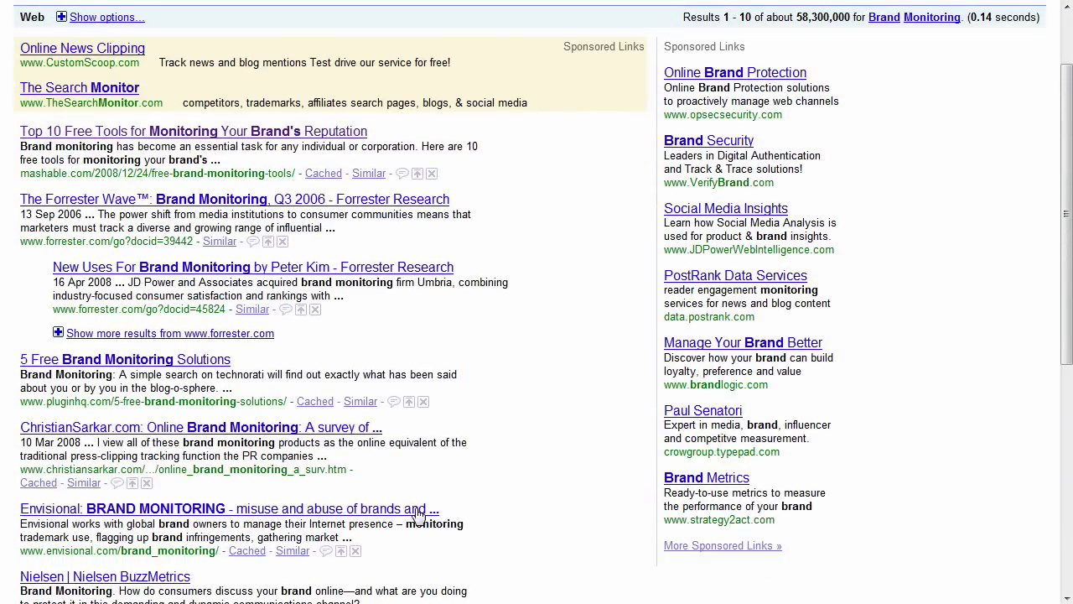
scroll(529, 473, up, 3)
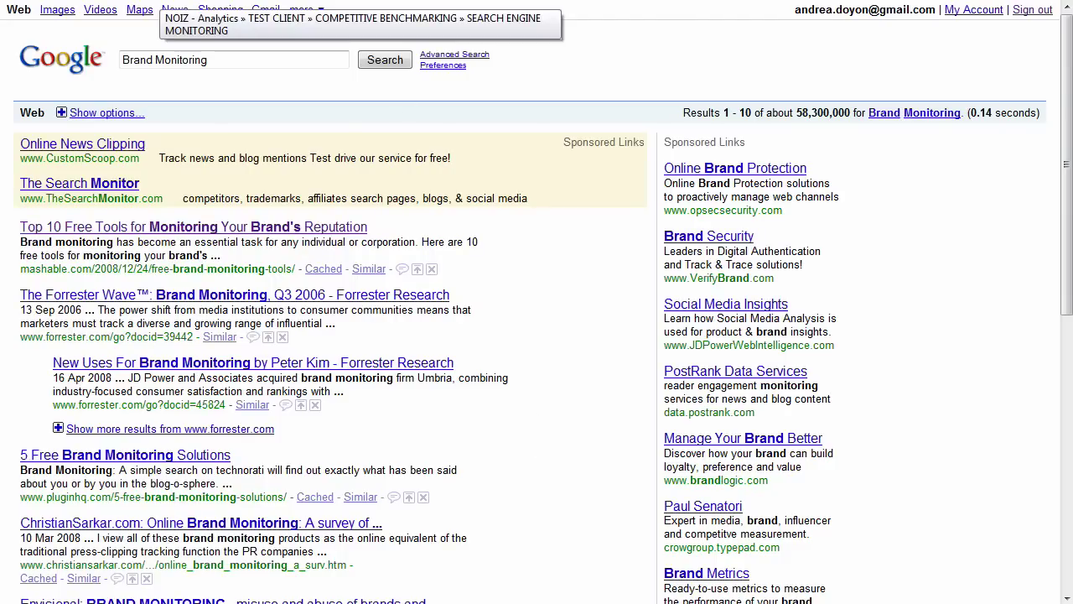
- Return to Noiz Analytics and launch a search with the keywords Brand Monitoring and Online Brand Monitoring
click(163, 1)
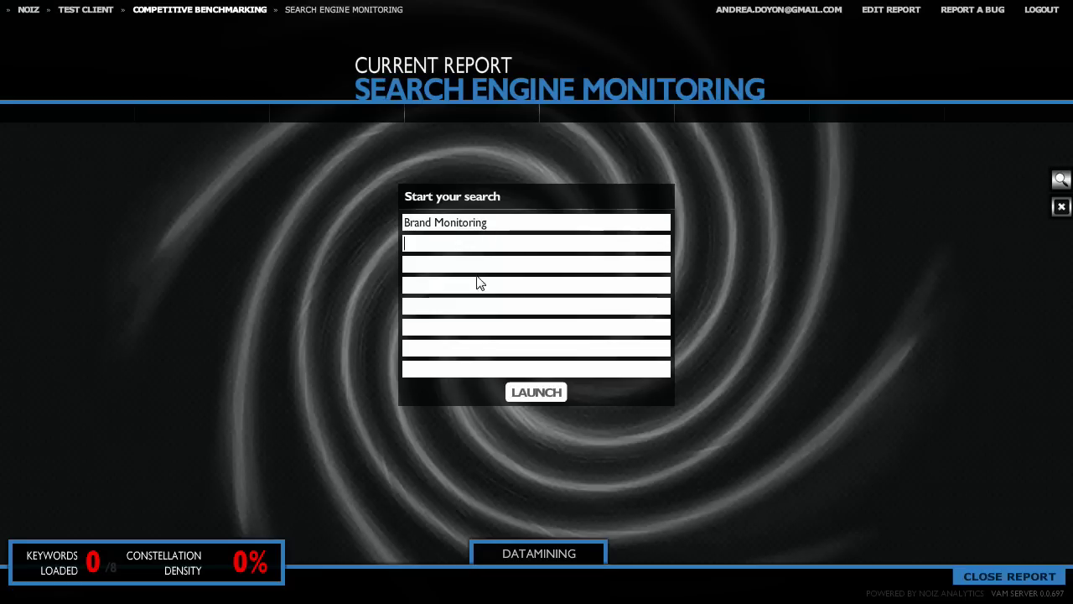
text(Online Brand Monitoring)
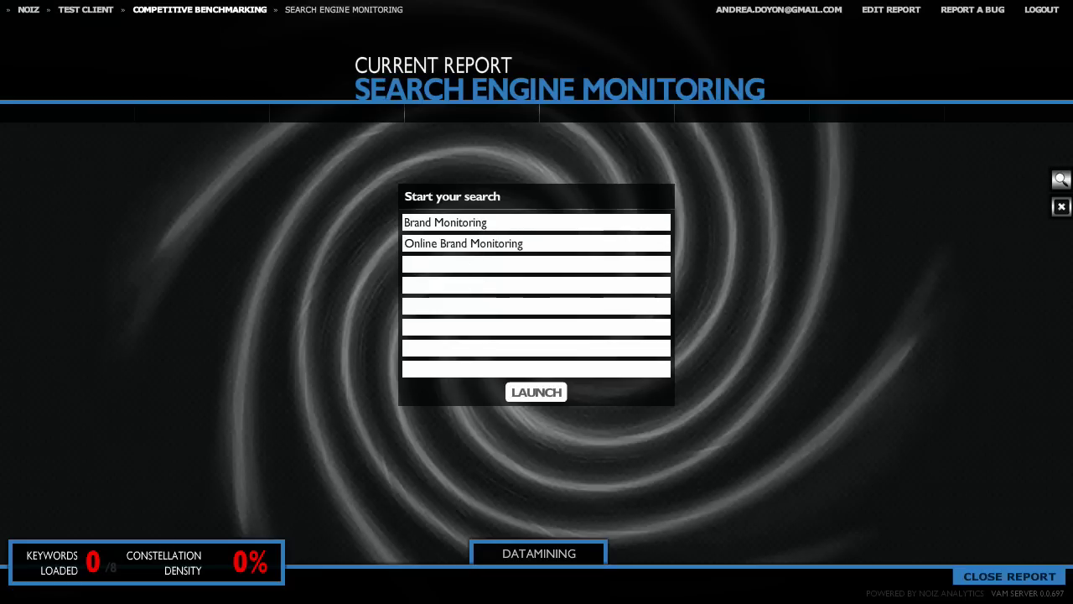
click(541, 392)
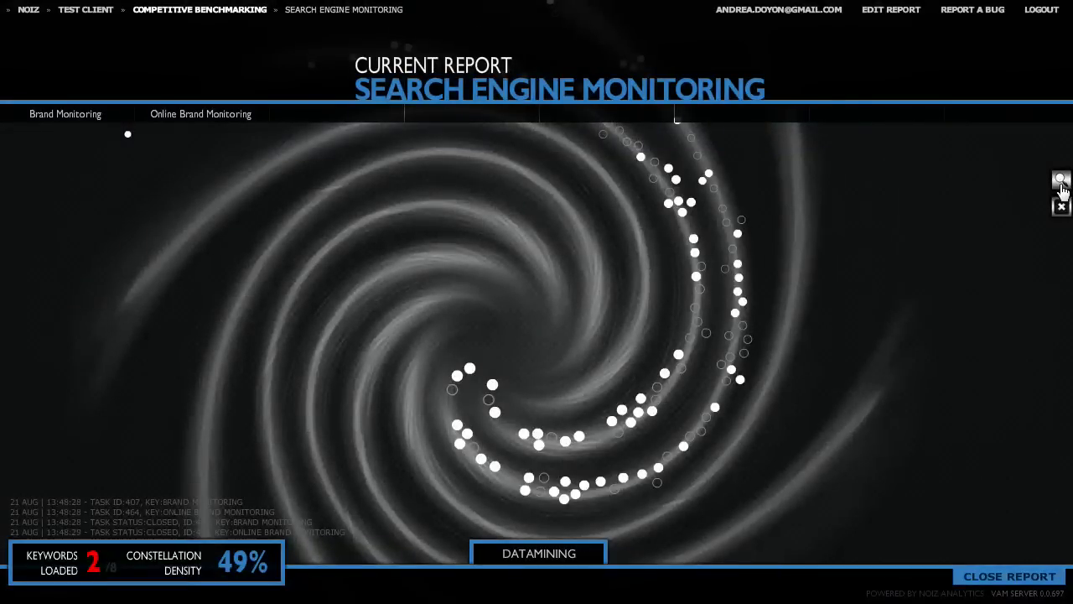
click(1061, 179)
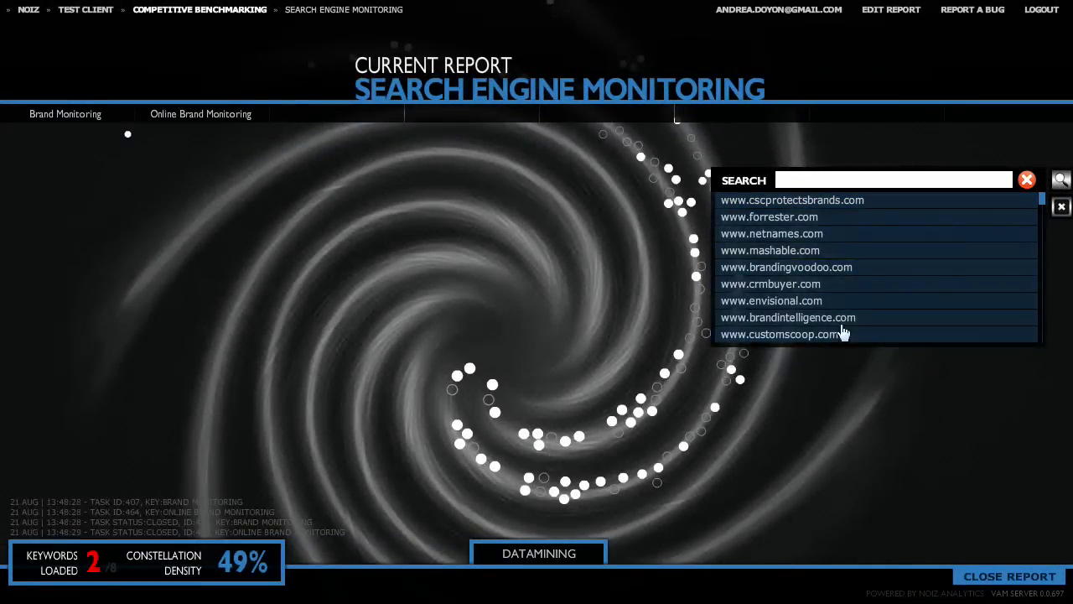
click(845, 207)
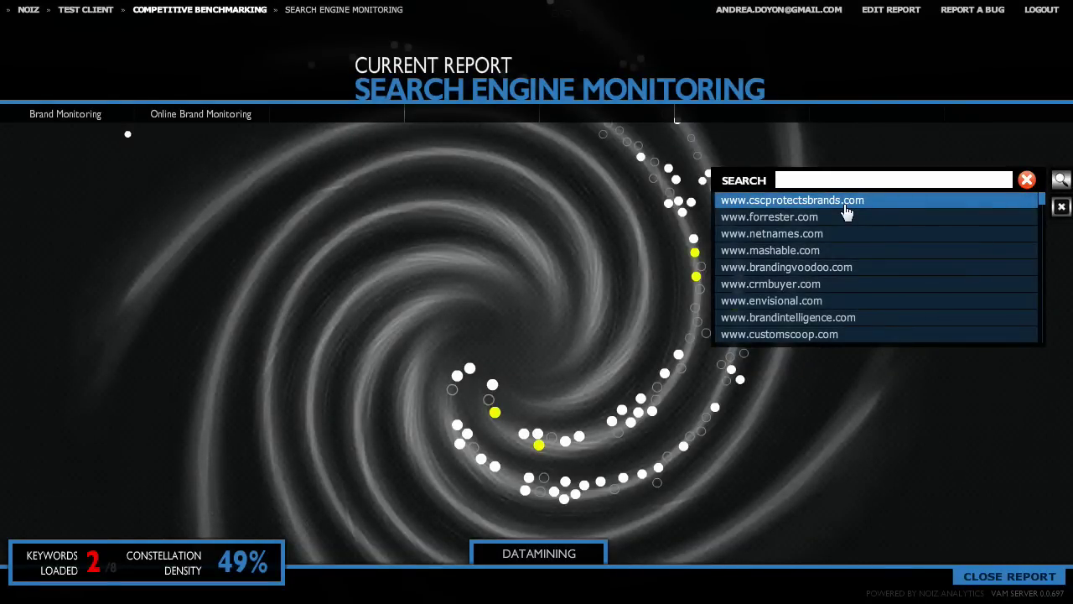
click(843, 225)
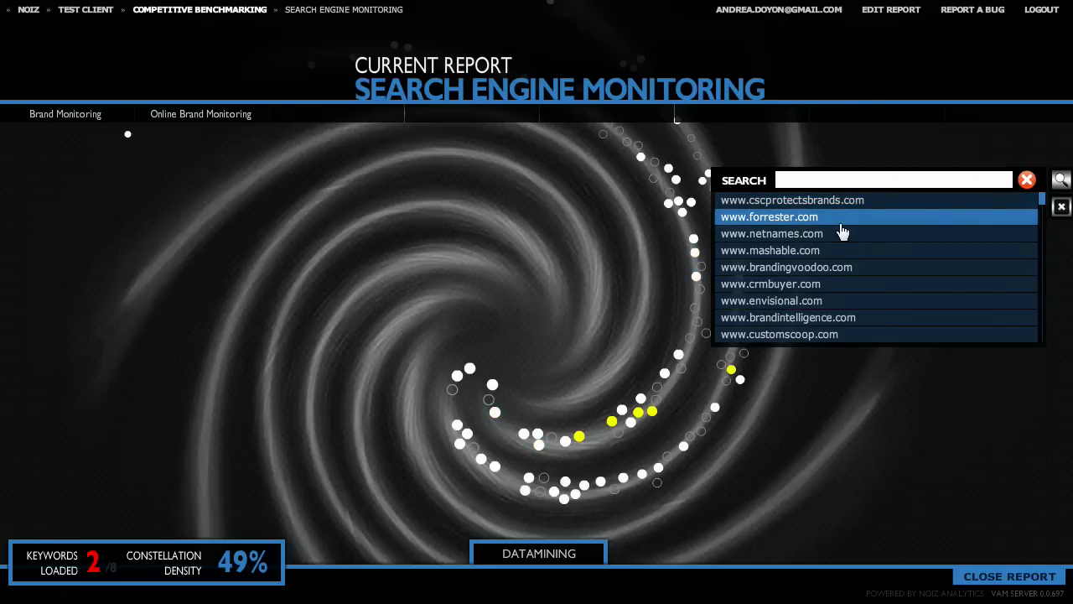
click(834, 236)
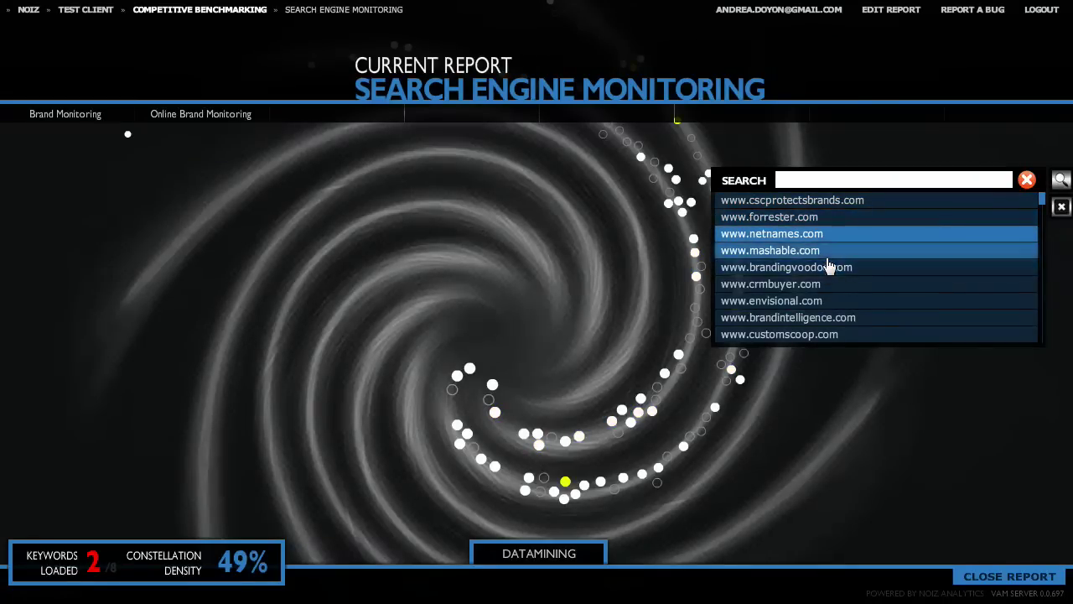
click(828, 267)
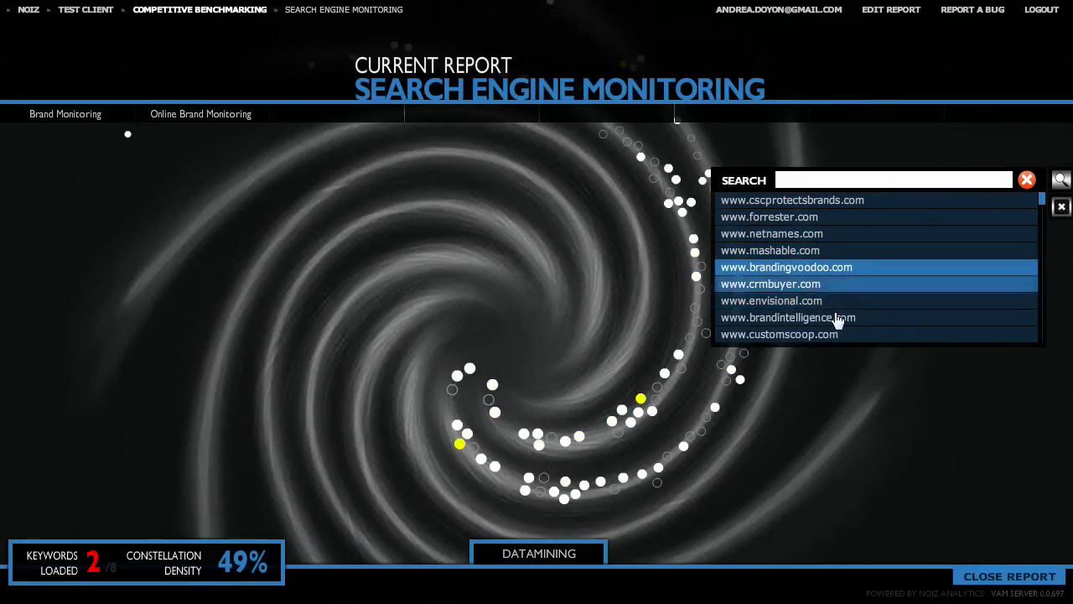
click(824, 218)
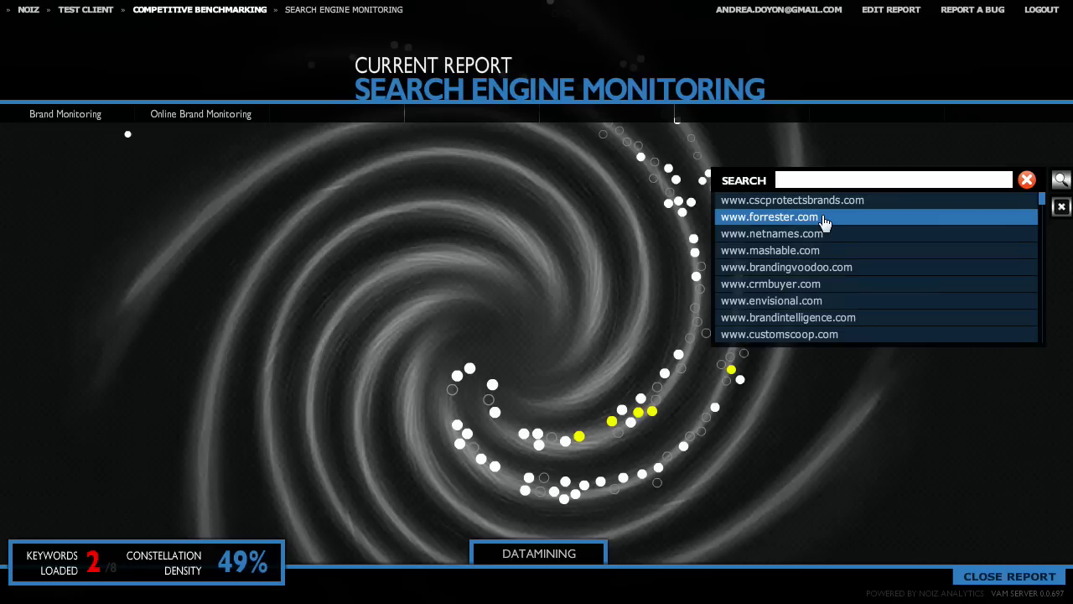
click(814, 252)
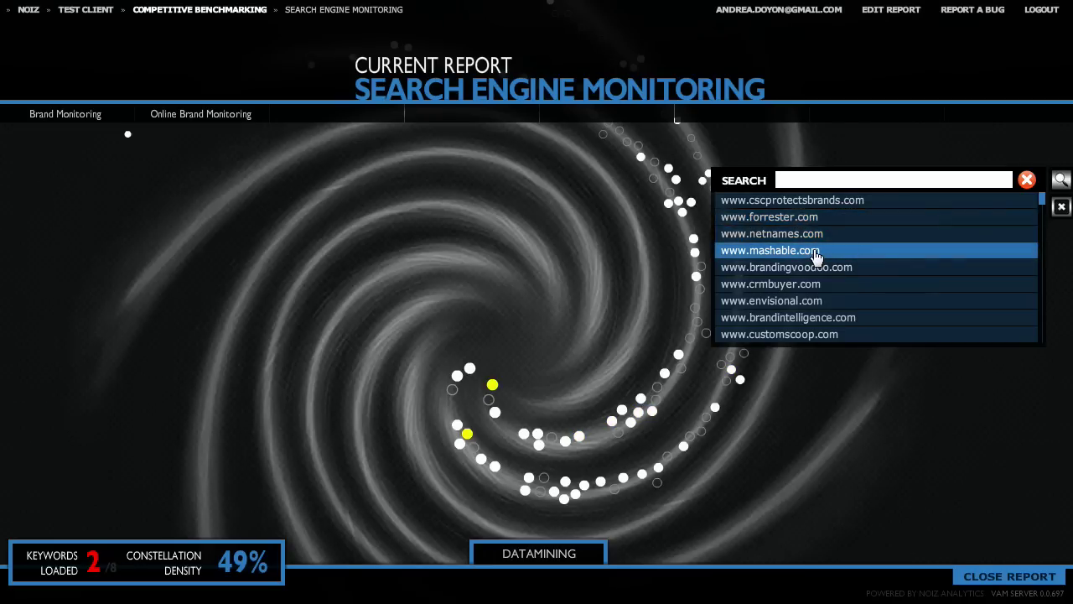
- Visit the mashable.com article from its highlighted Brand Monitoring point and examine its title, date and author for further keywords
click(494, 385)
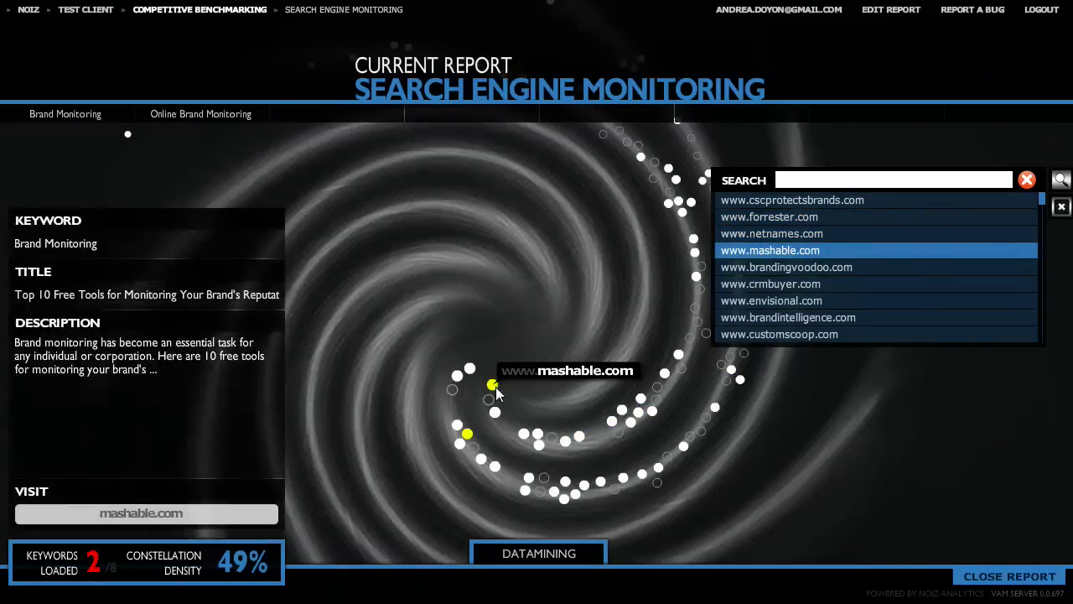
click(214, 520)
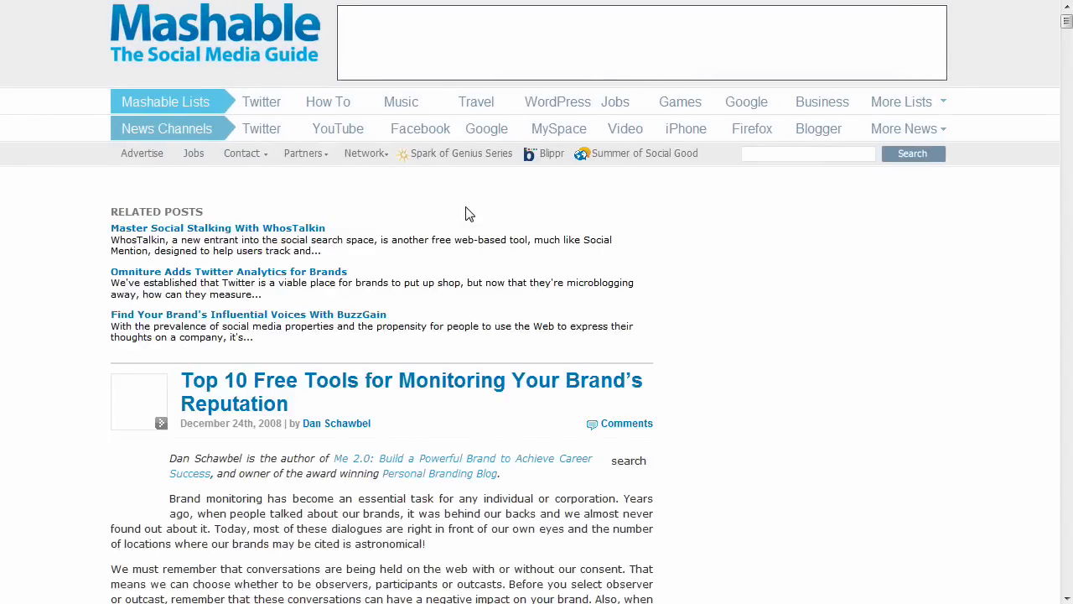
scroll(565, 253, down, 2)
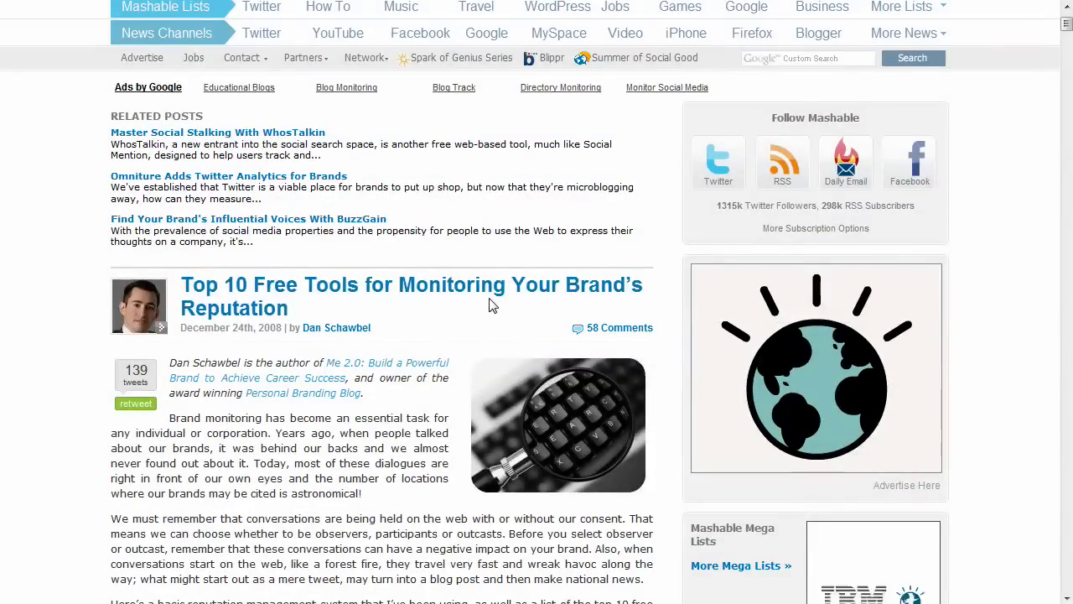
drag(491, 304, 566, 285)
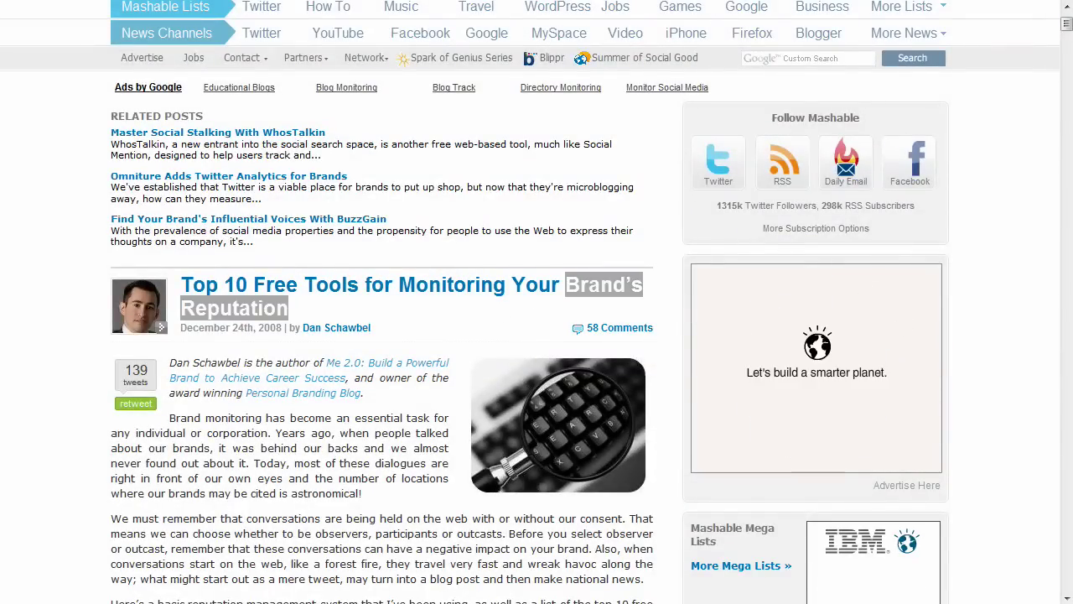
click(411, 335)
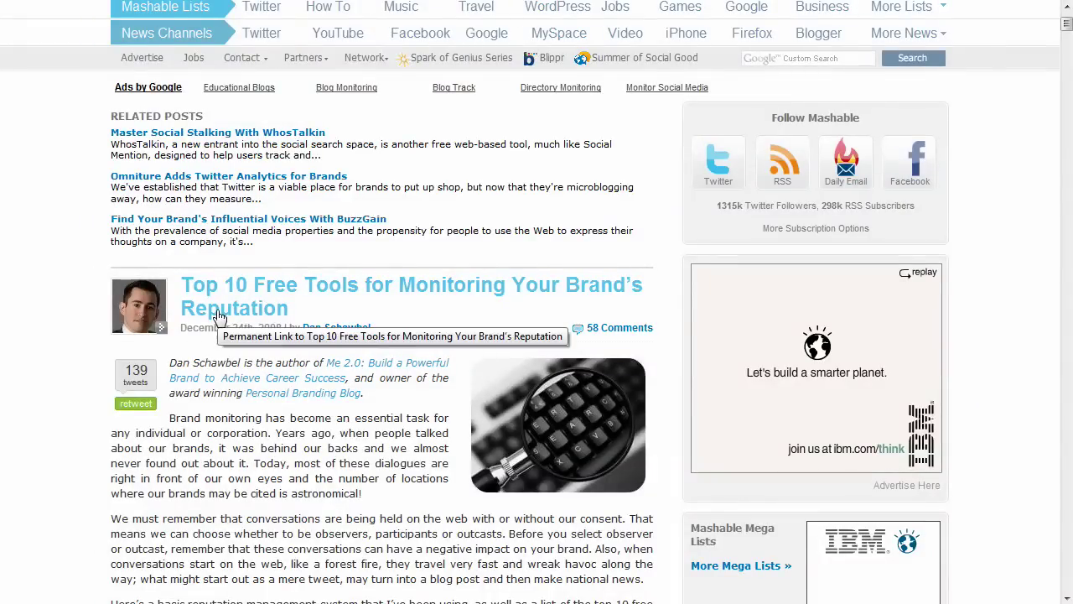
drag(405, 328, 370, 327)
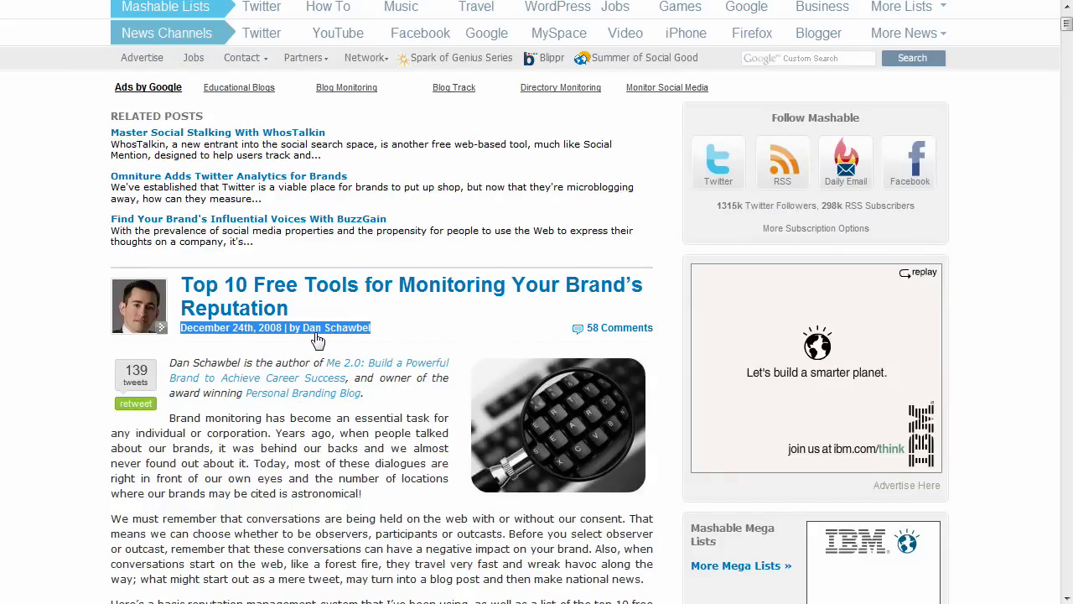
click(414, 348)
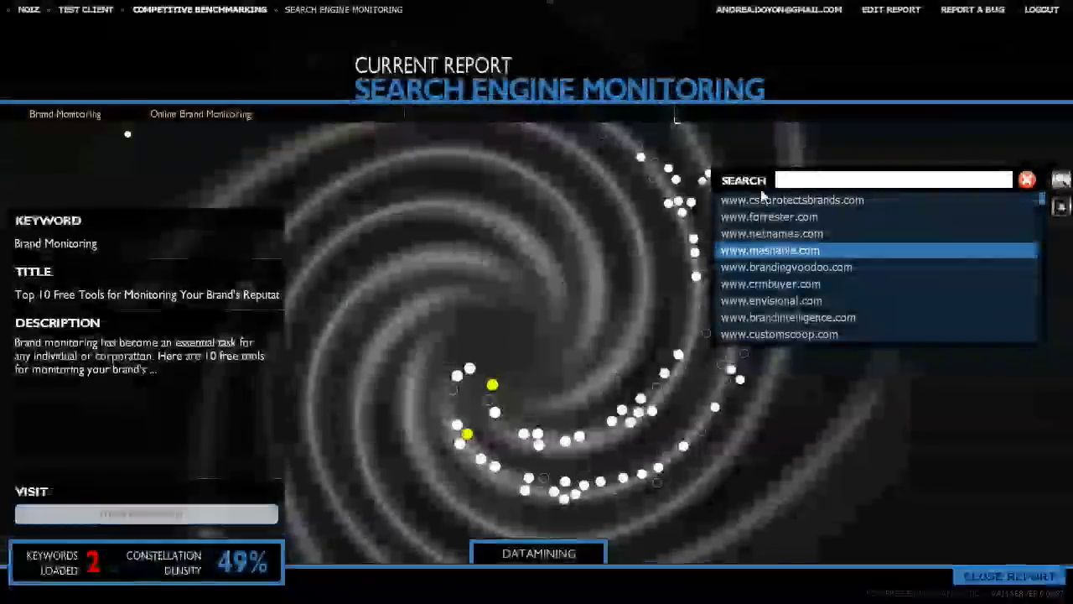
- Add the article author's name, Brand's Reputation, Social Media Monitoring, Social Network Monitoring, Brand Monitoring Service and Brand Monitoring Tool as report keywords, and view the report
click(1062, 180)
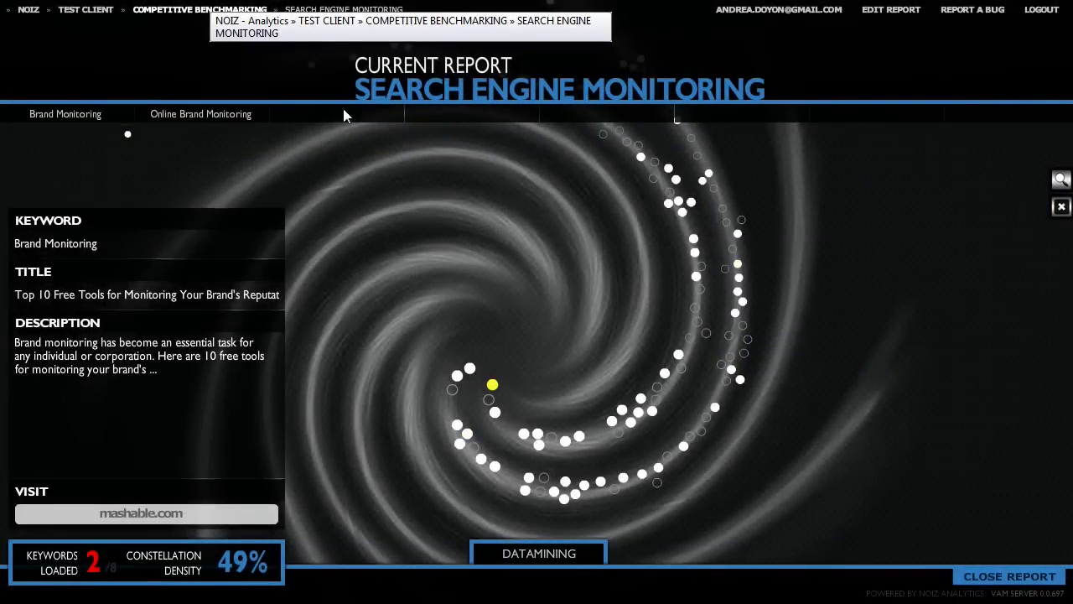
click(891, 9)
click(327, 35)
text(Dan Schawbel)
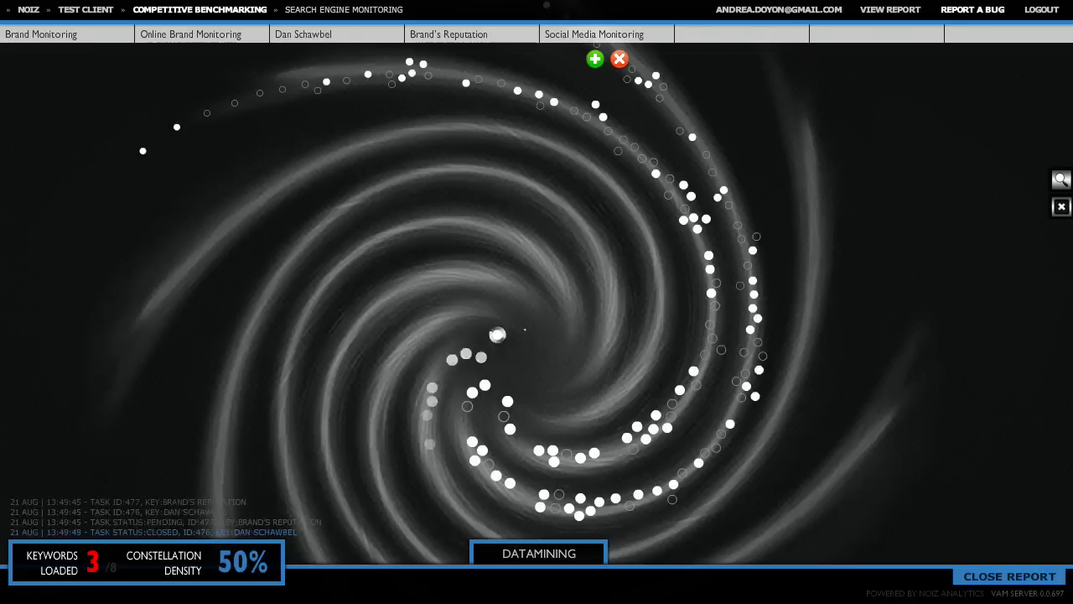
click(719, 34)
text(Social Network Monitoring)
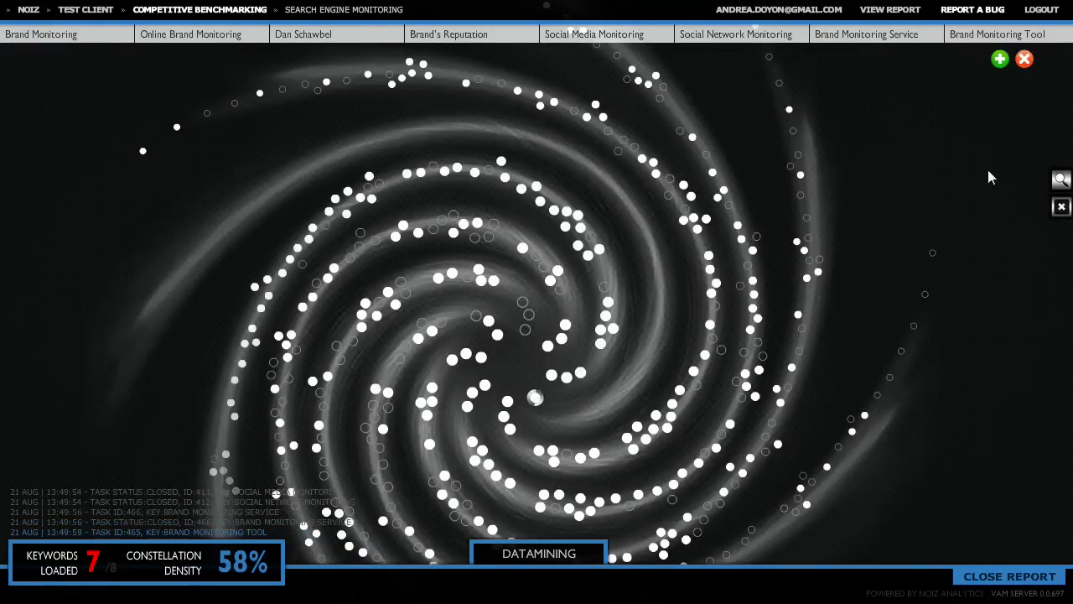
click(890, 12)
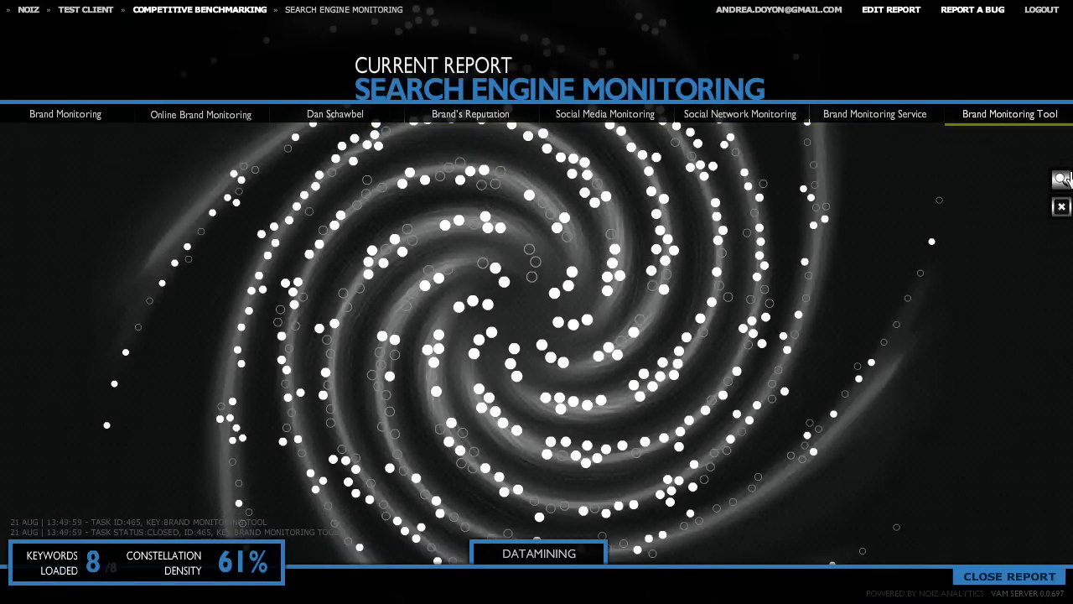
- Highlight blog.intralinks.com in the constellation, visit its Brand's Reputation article and examine the title, author and content
click(1060, 181)
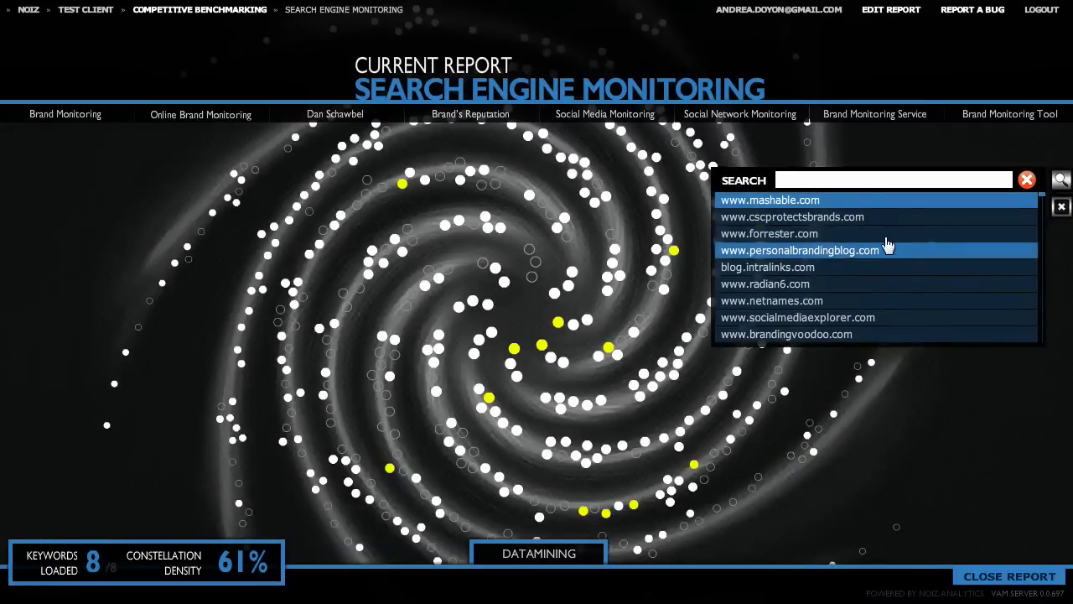
click(869, 267)
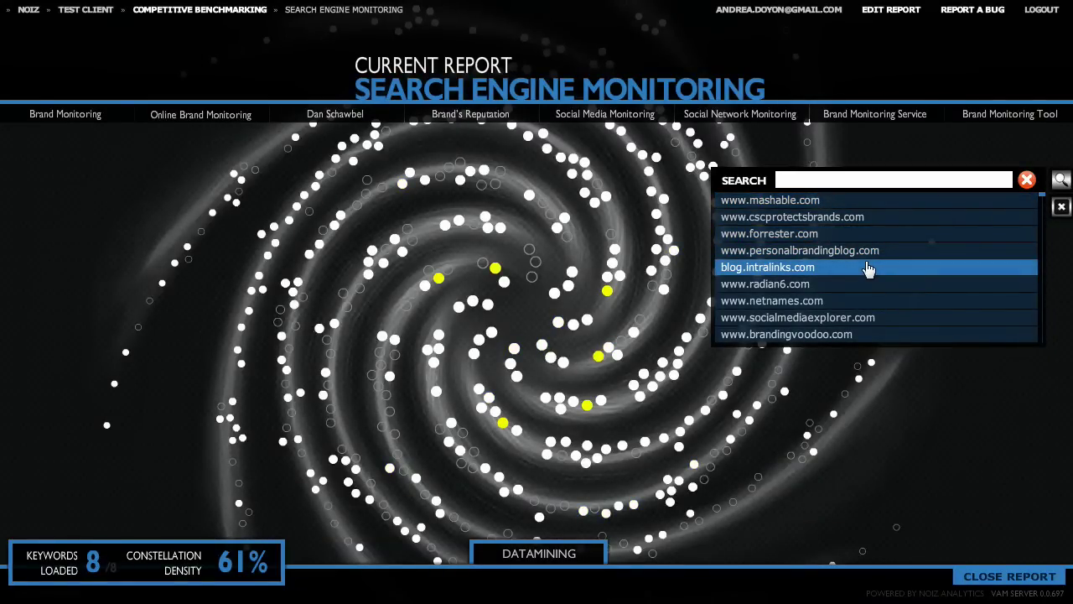
click(495, 269)
click(116, 513)
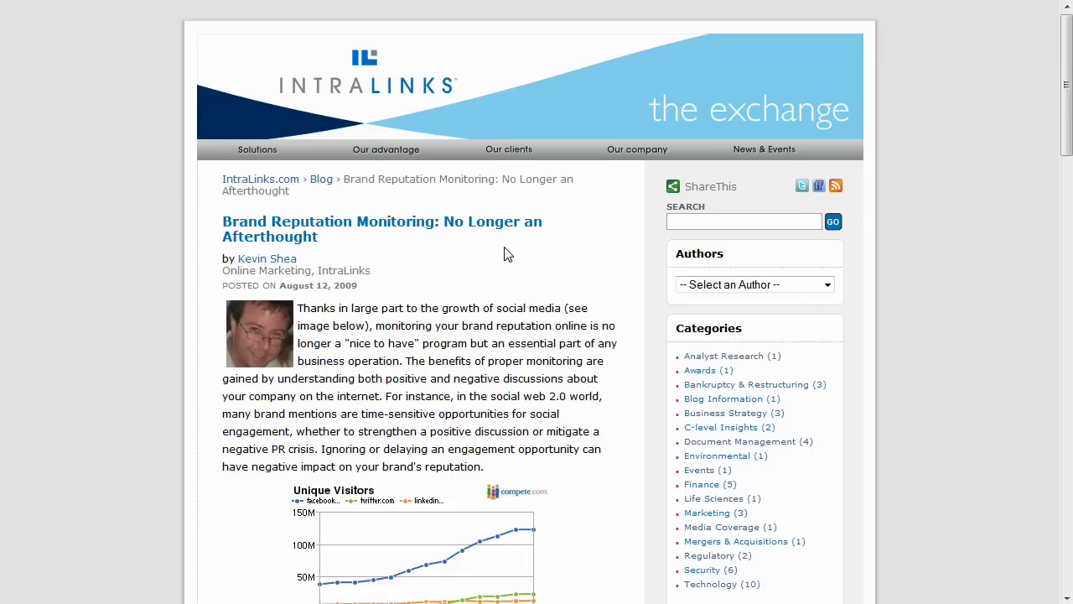
mouse_move(1066, 80)
mouse_down()
mouse_move(1066, 374)
mouse_move(1066, 80)
mouse_up()
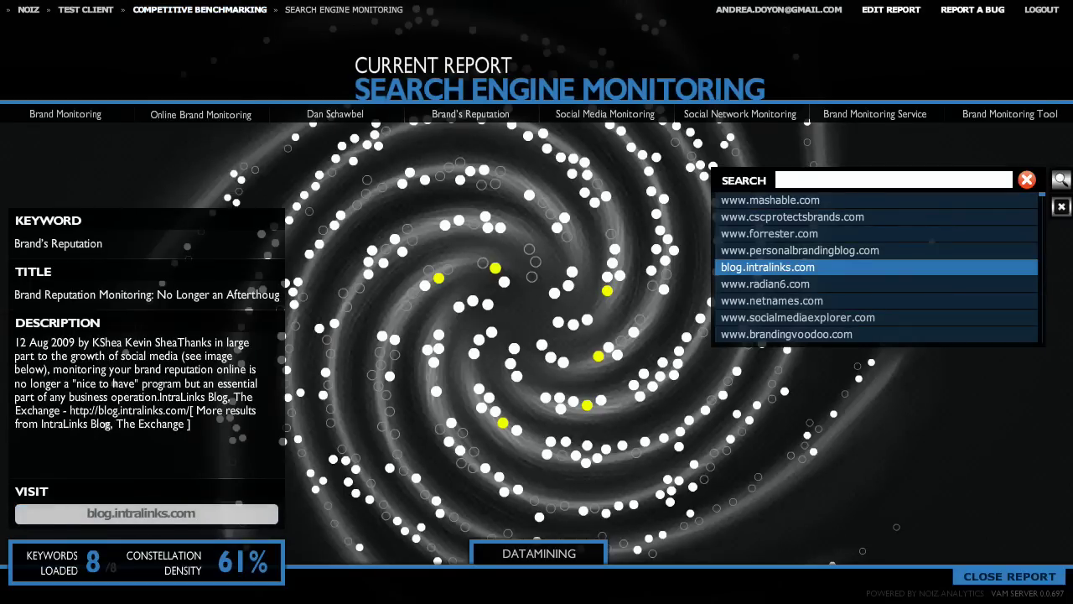
click(1061, 181)
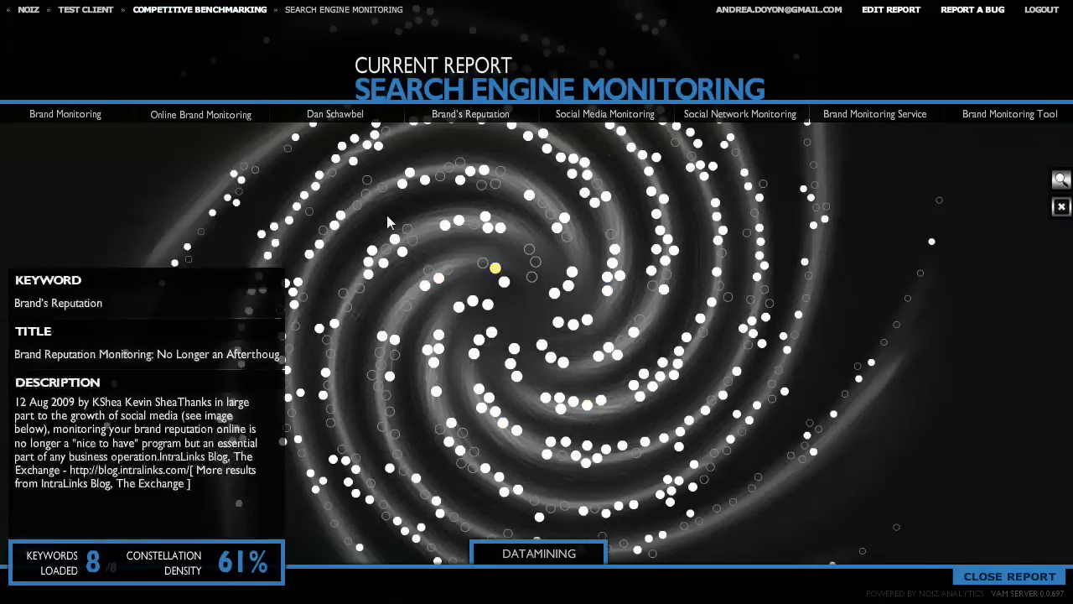
- Isolate the article author's name keyword and visit its innermost personalbrandingblog.com result to examine the blog post
click(353, 120)
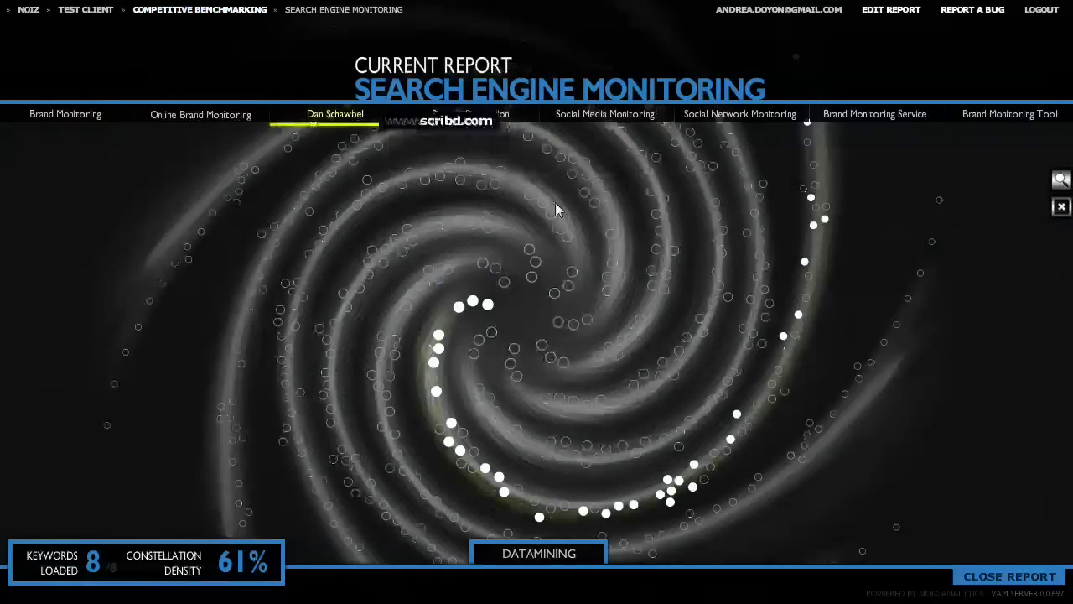
click(489, 307)
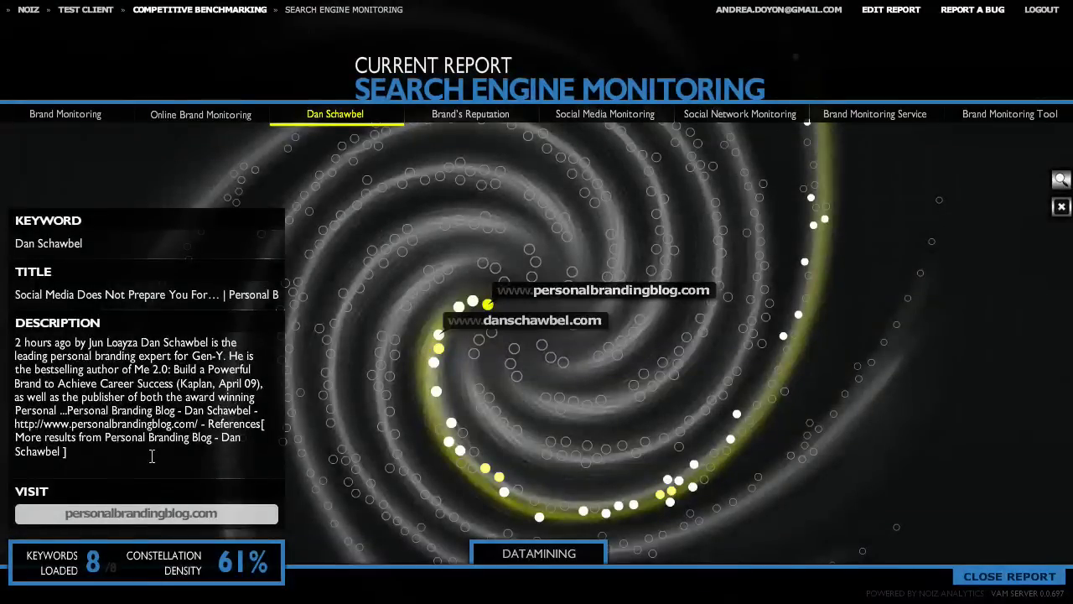
click(171, 517)
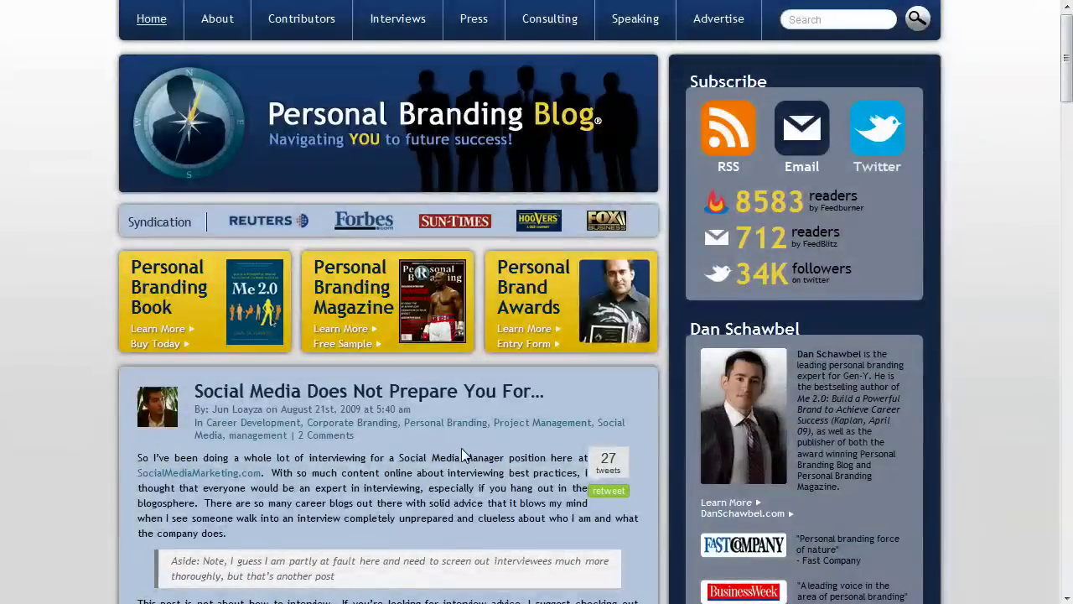
scroll(461, 448, down, 2)
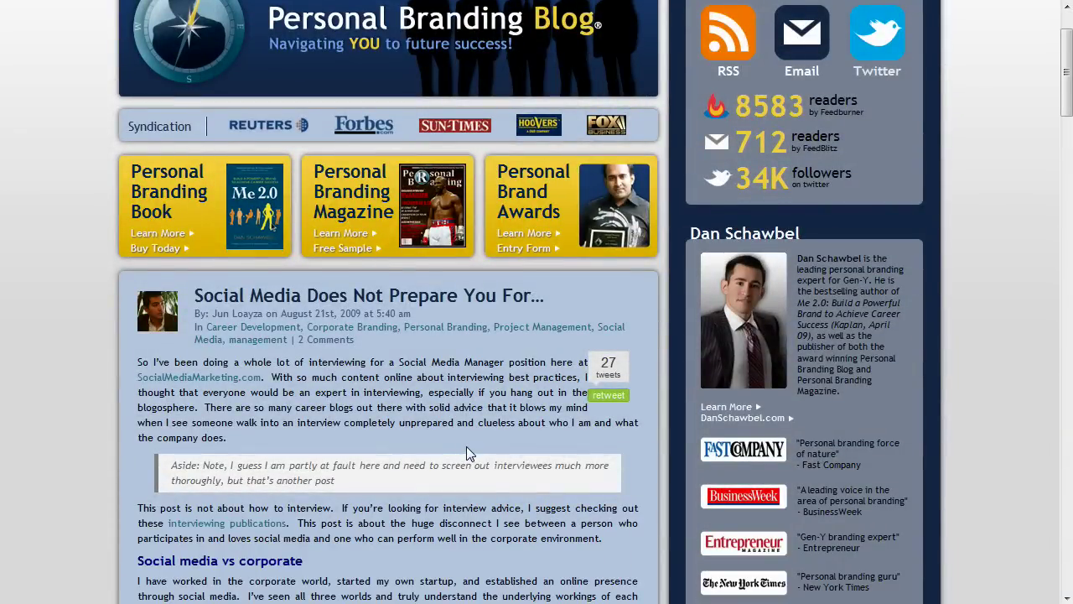
scroll(467, 449, down, 3)
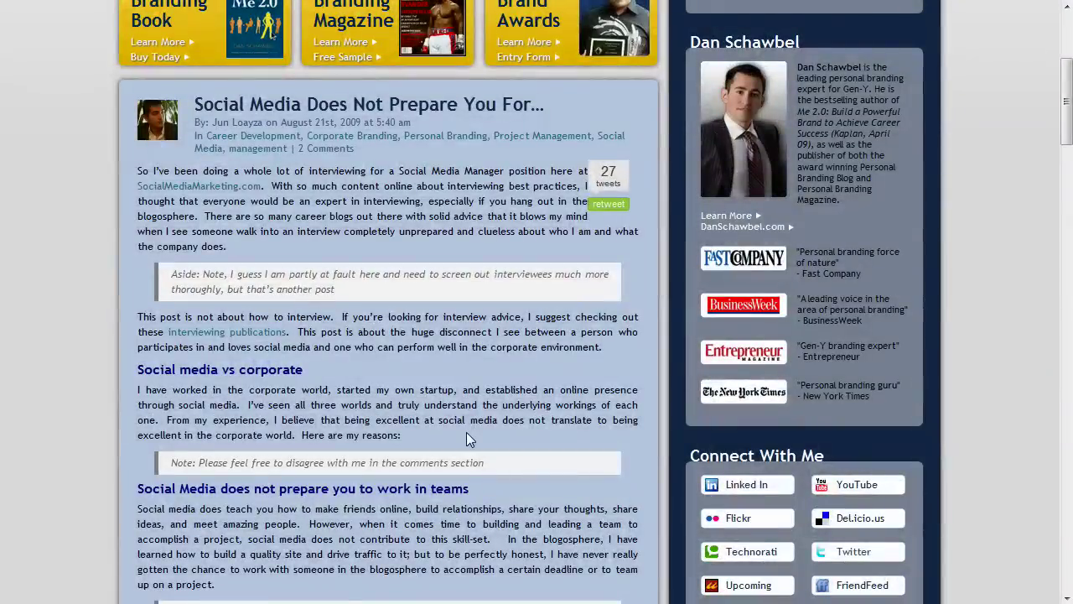
scroll(466, 432, up, 4)
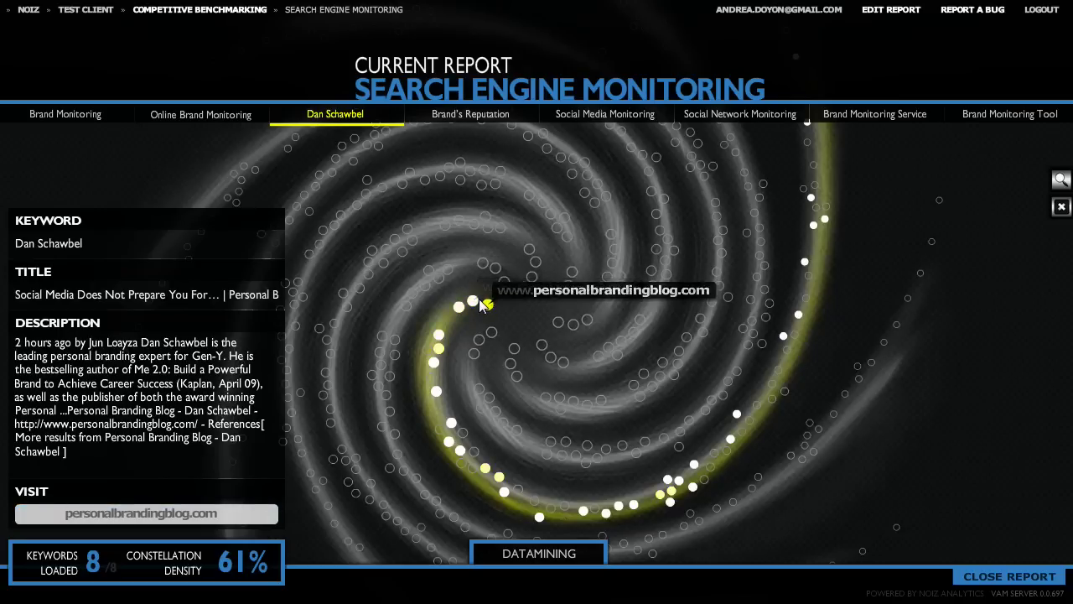
- Inspect the author's personal website result, and visit the author's Twitter profile to examine its follower count
click(473, 302)
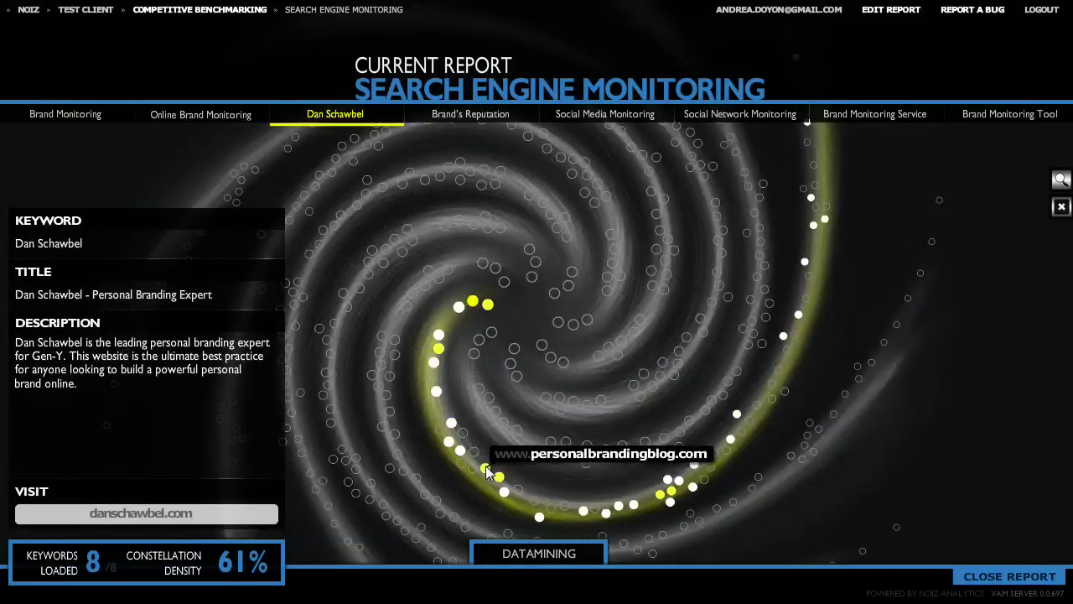
click(503, 494)
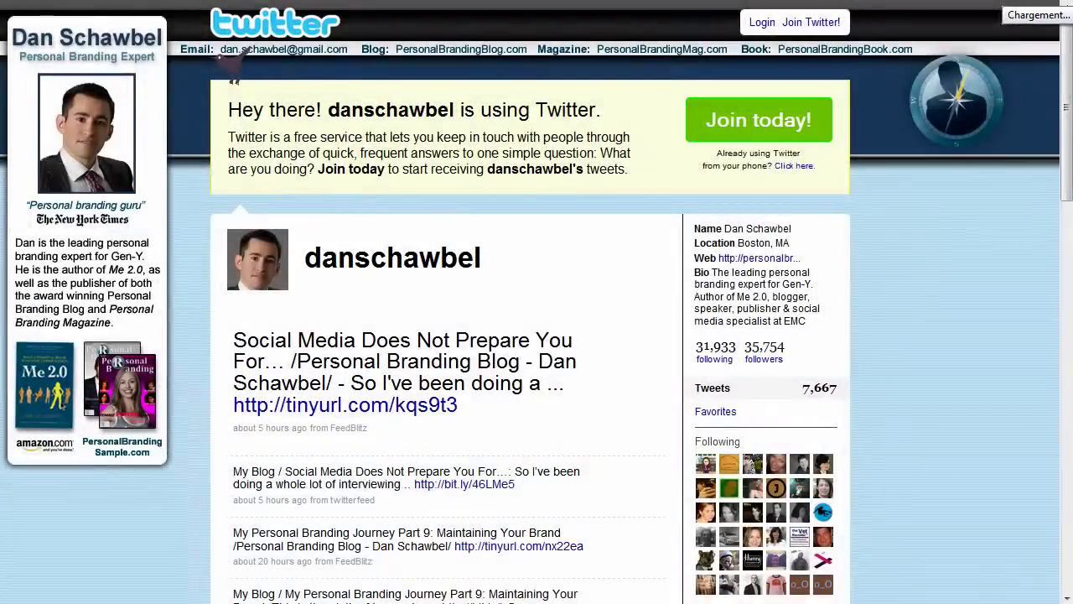
drag(813, 343, 750, 350)
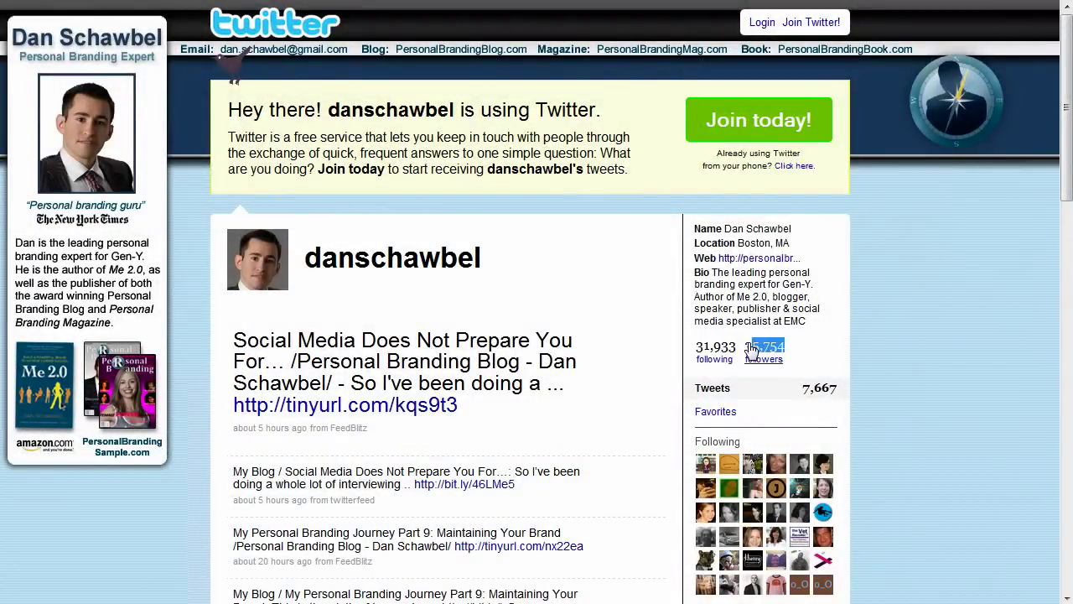
click(389, 311)
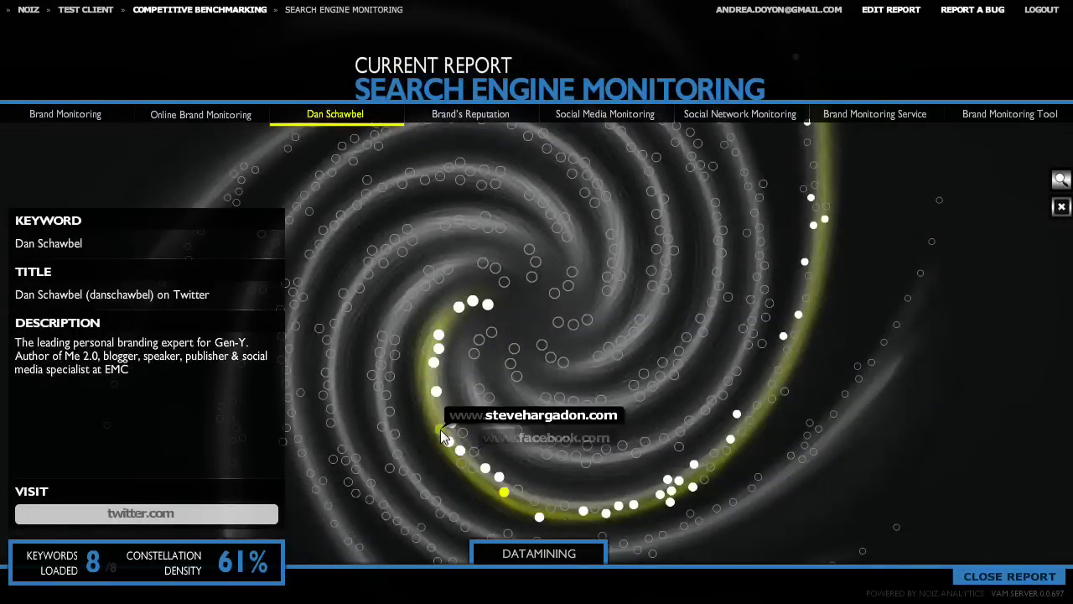
- Visit the author's slideshare.net presentations result, and show the results of all keywords again
click(748, 419)
click(165, 516)
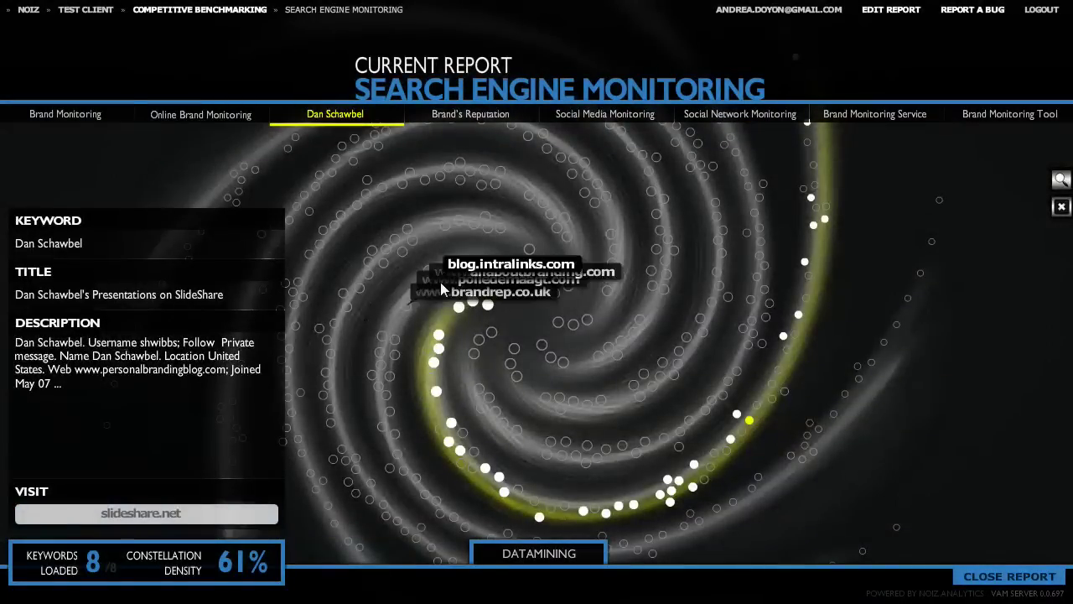
click(340, 116)
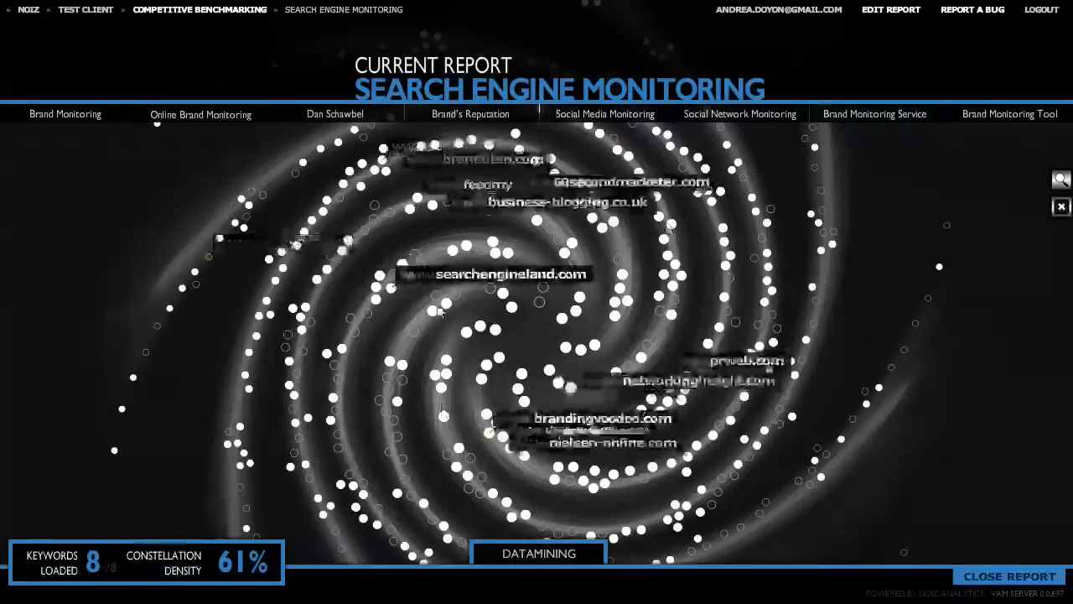
- Edit the report and replace its first three keywords with Nielsen Buzzmetrics, Sysomos and Radian 6
click(892, 10)
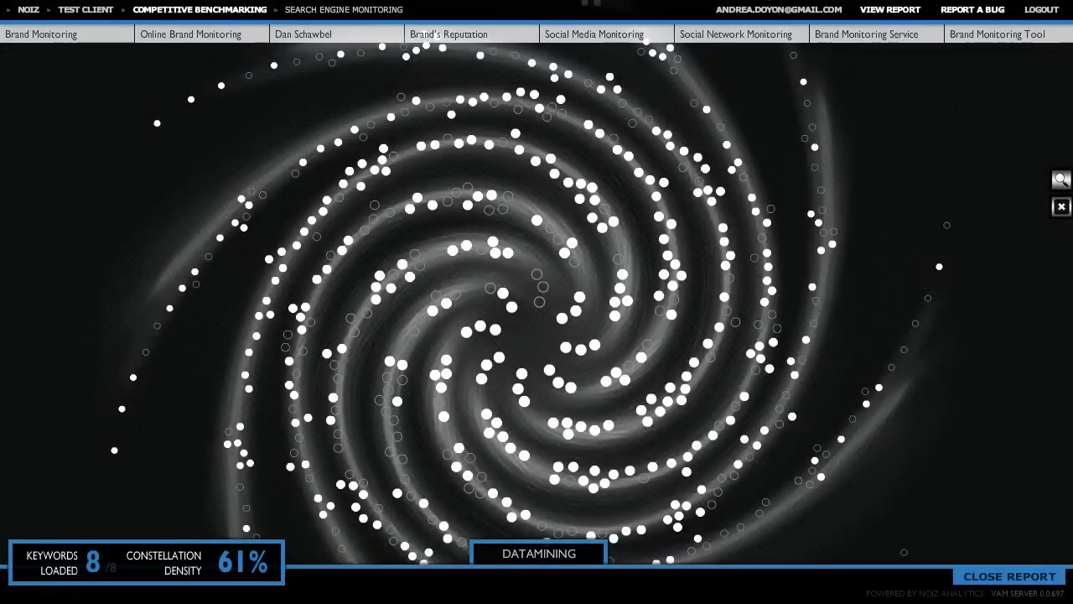
click(94, 31)
text(Nielsen Buzzmetrics)
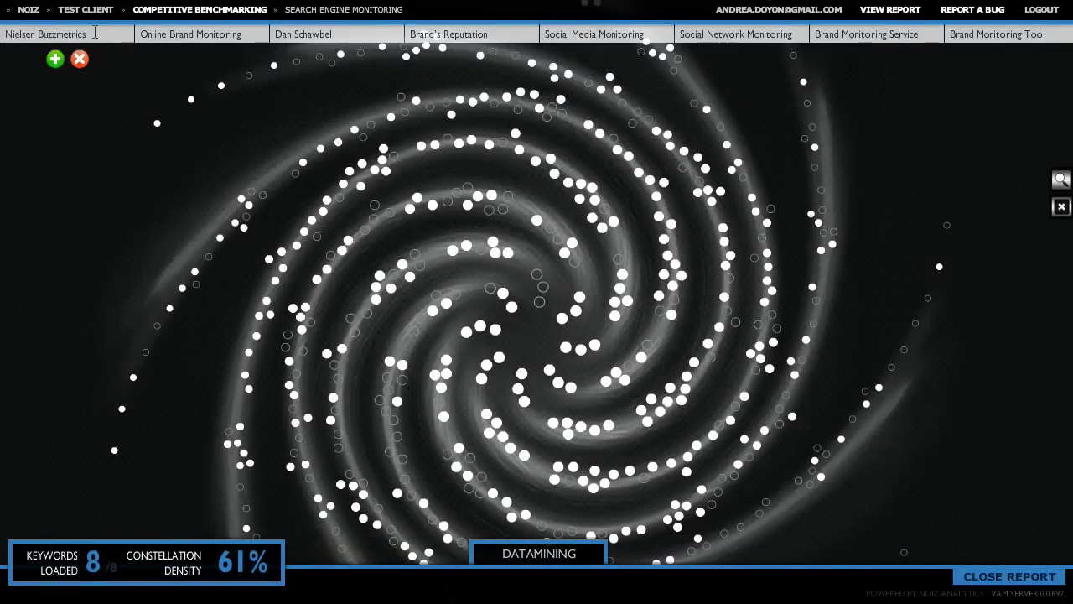
key(Return)
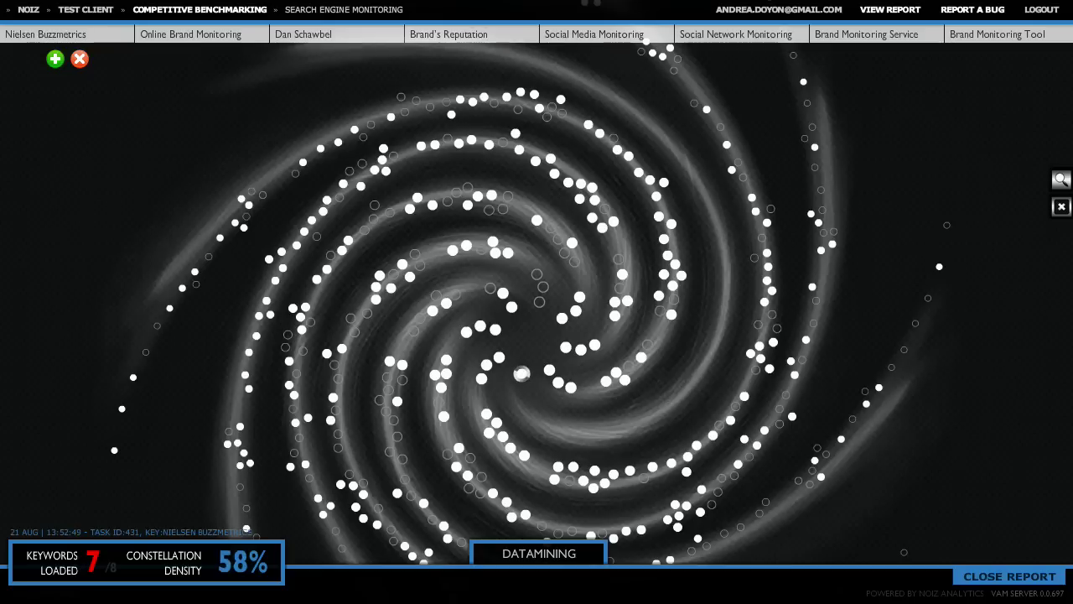
click(200, 33)
text(Sysomos)
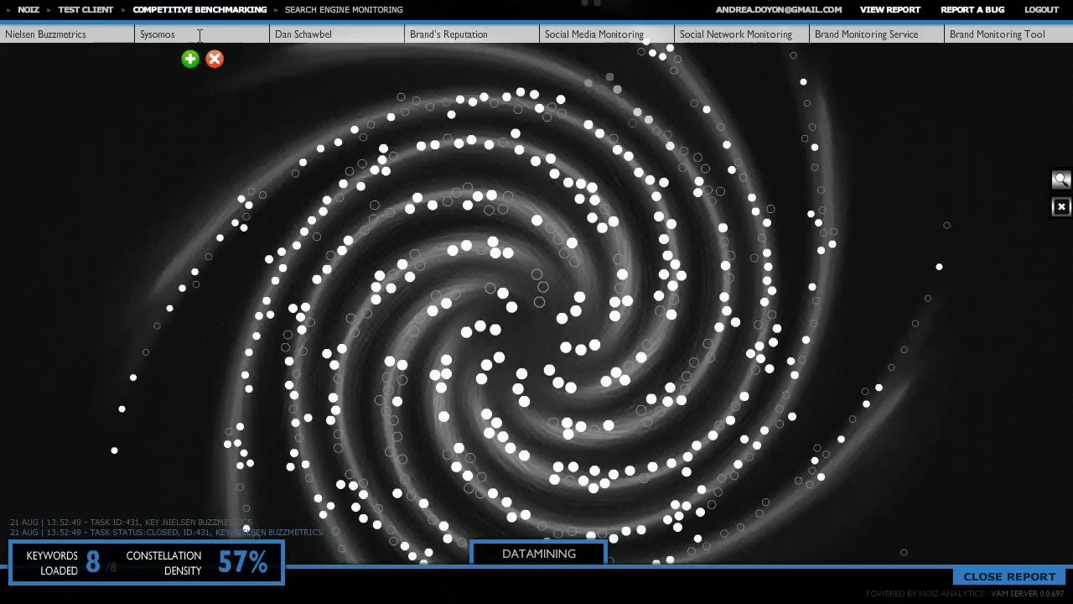
key(Return)
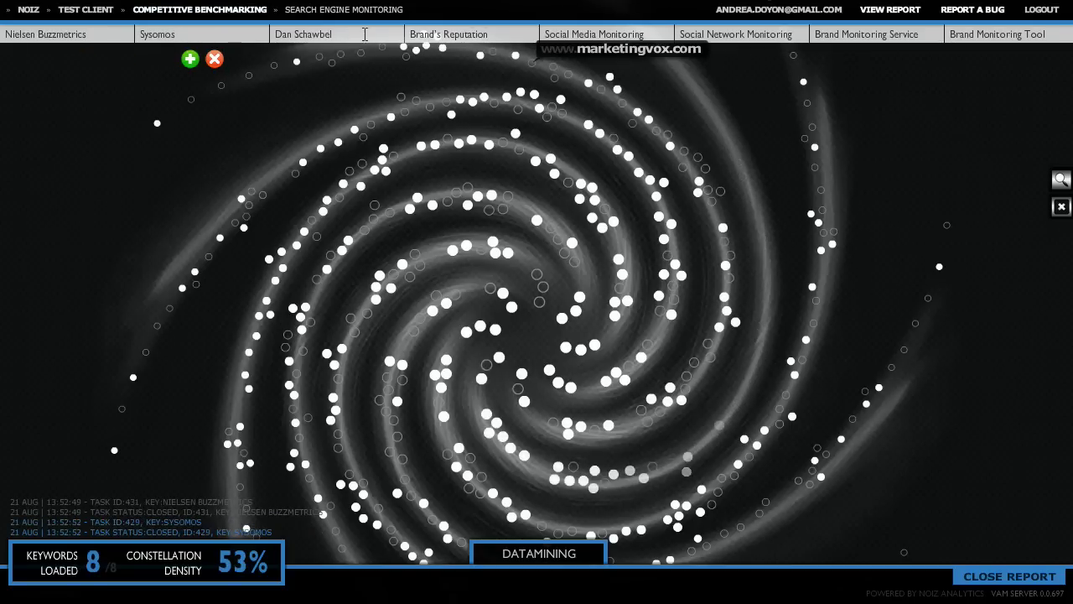
click(352, 37)
text(Radian 6)
key(Return)
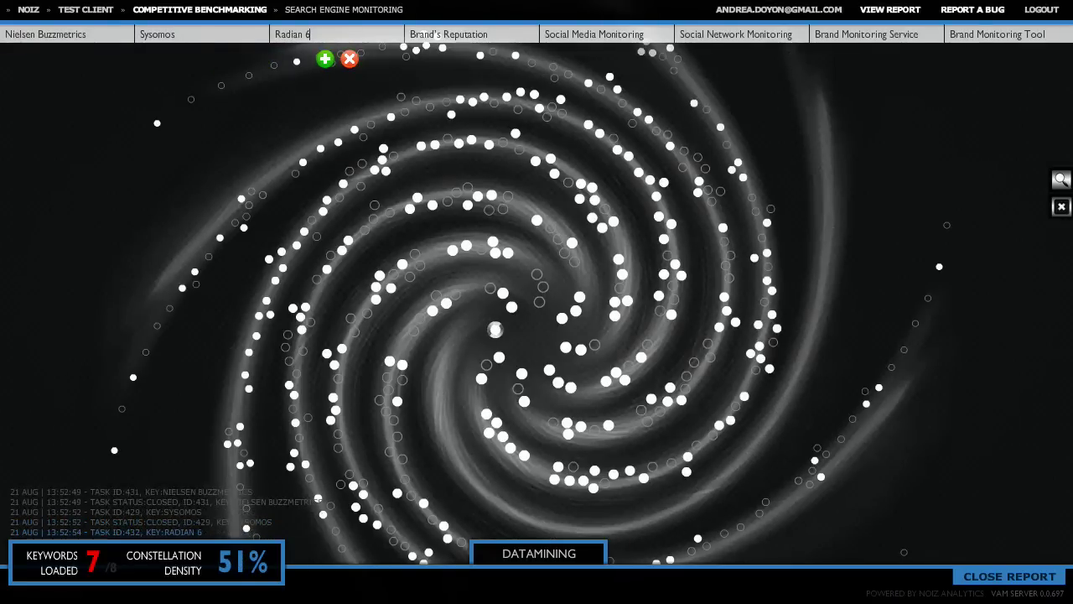
- Replace the keywords Brand's Reputation, Social Media Monitoring and Social Network Monitoring with Scoutlabs, Techrigy and TNS Cymfony
click(424, 37)
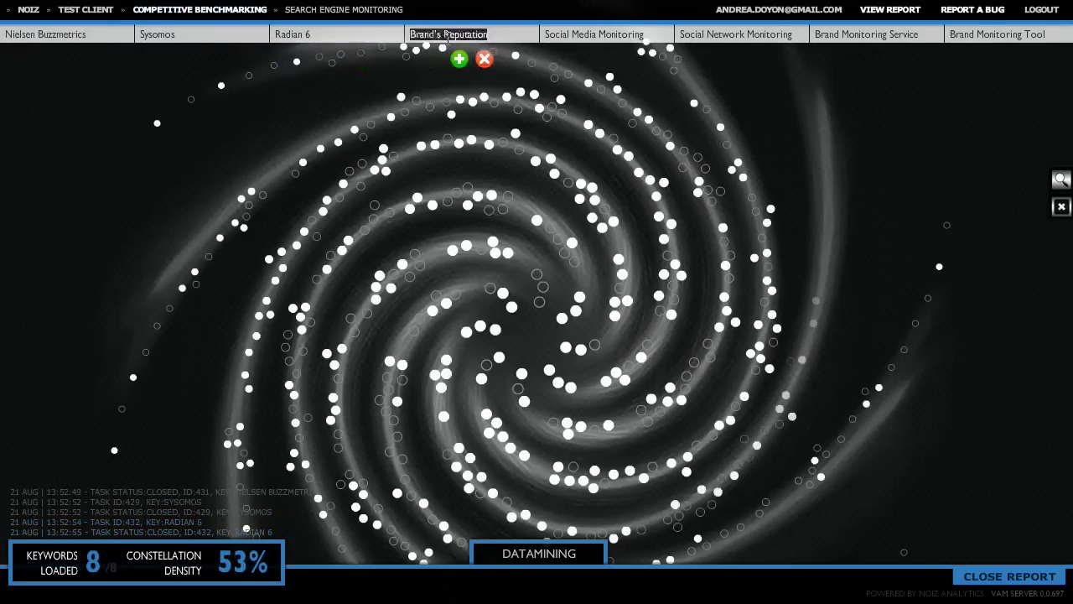
text(Scoutlabs)
key(Return)
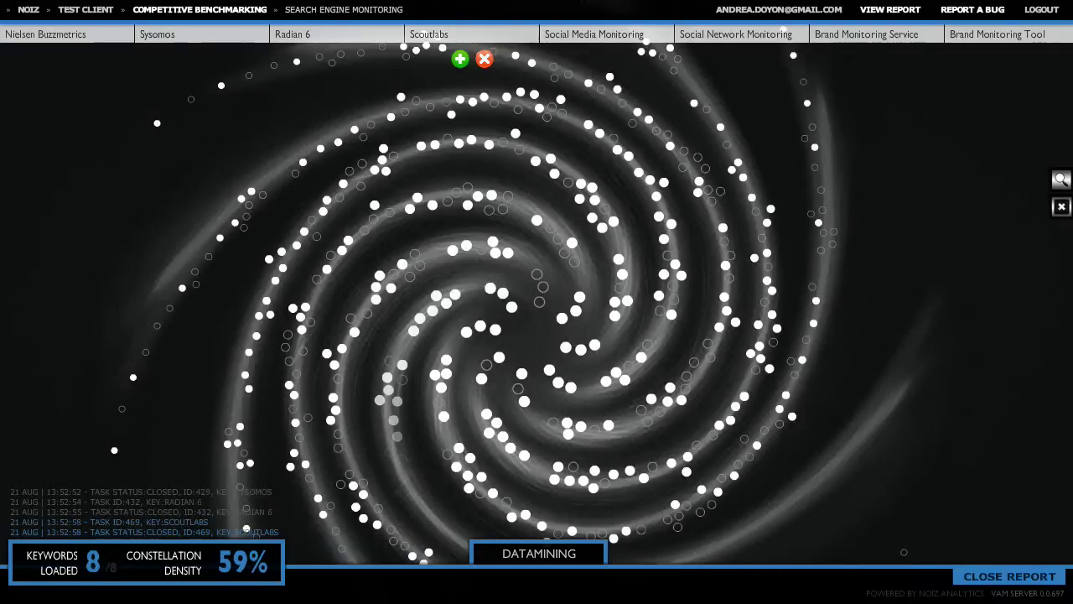
click(579, 36)
text(Techrigy)
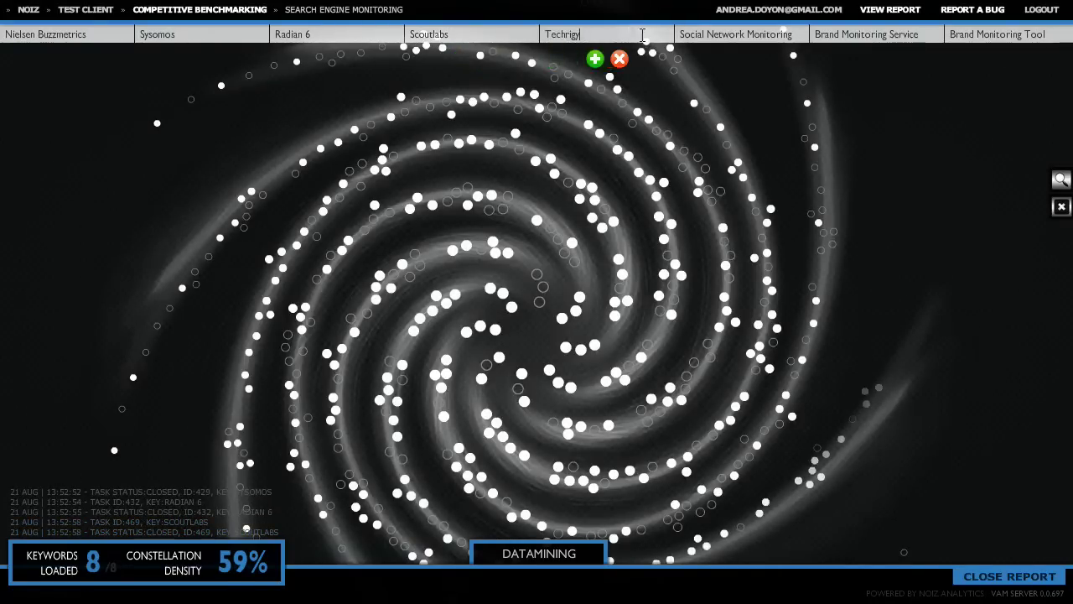
key(Return)
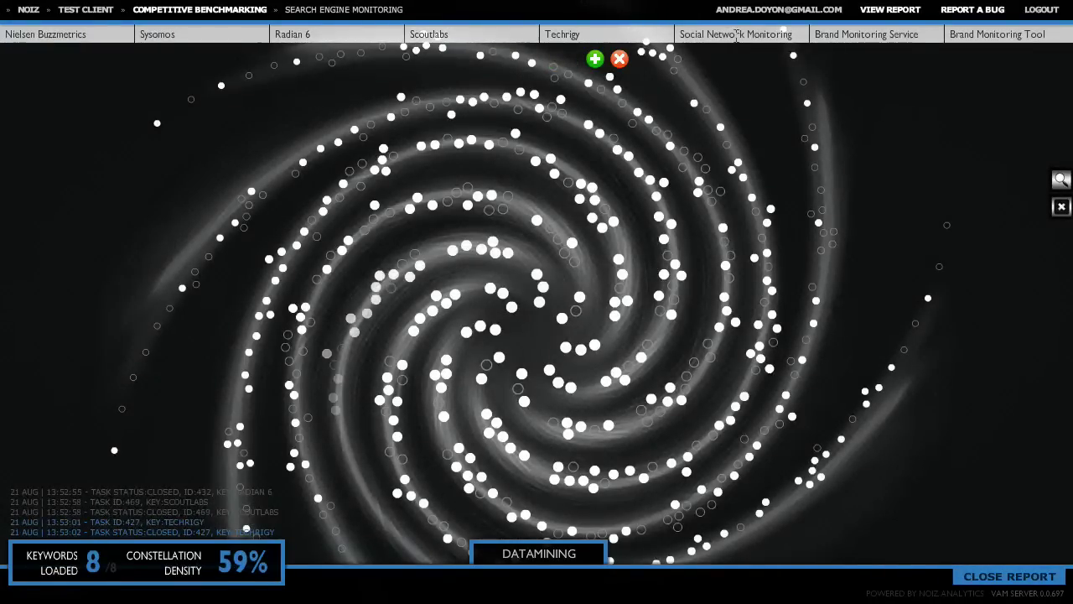
click(736, 35)
text(TNS Cymfony)
key(Return)
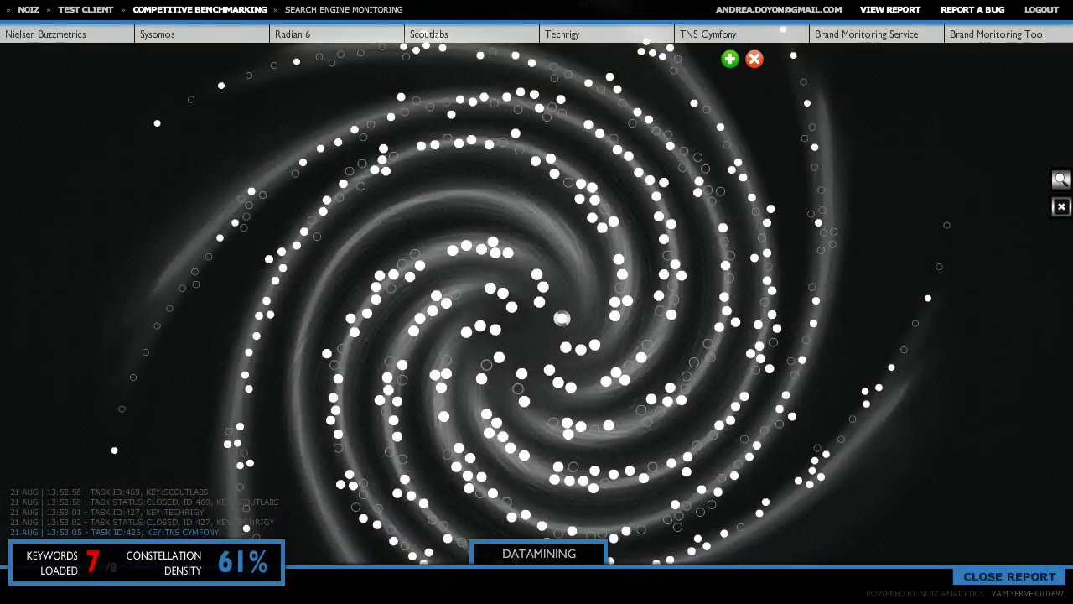
- Replace the last two keywords with Buzzlogic and Noiz Analytics, and view the report
click(868, 35)
text(Buzzlogic)
key(Return)
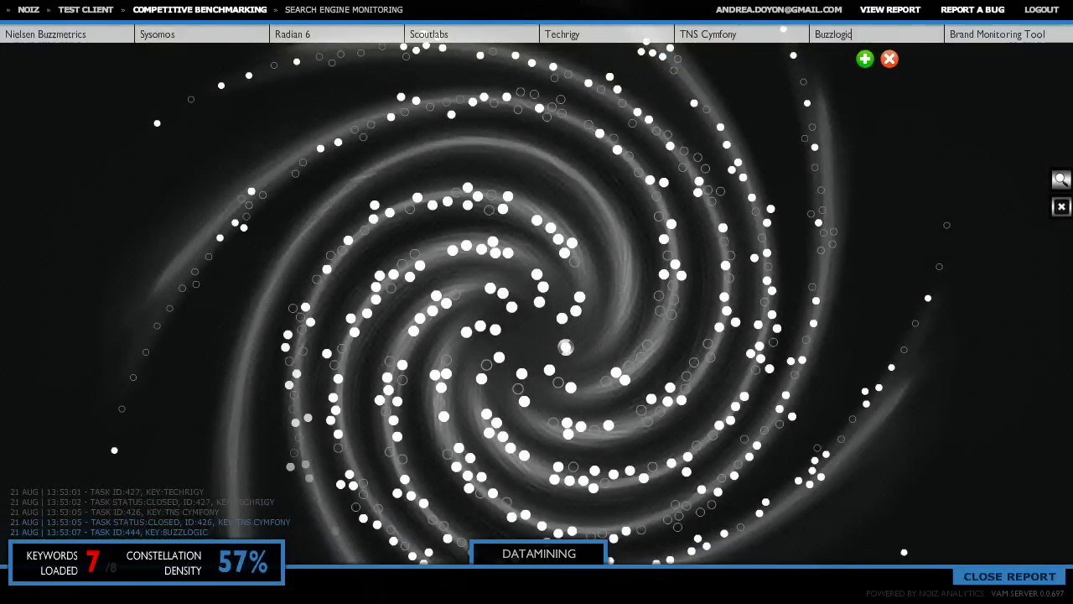
click(1010, 33)
text(Noiz Analytics)
key(Return)
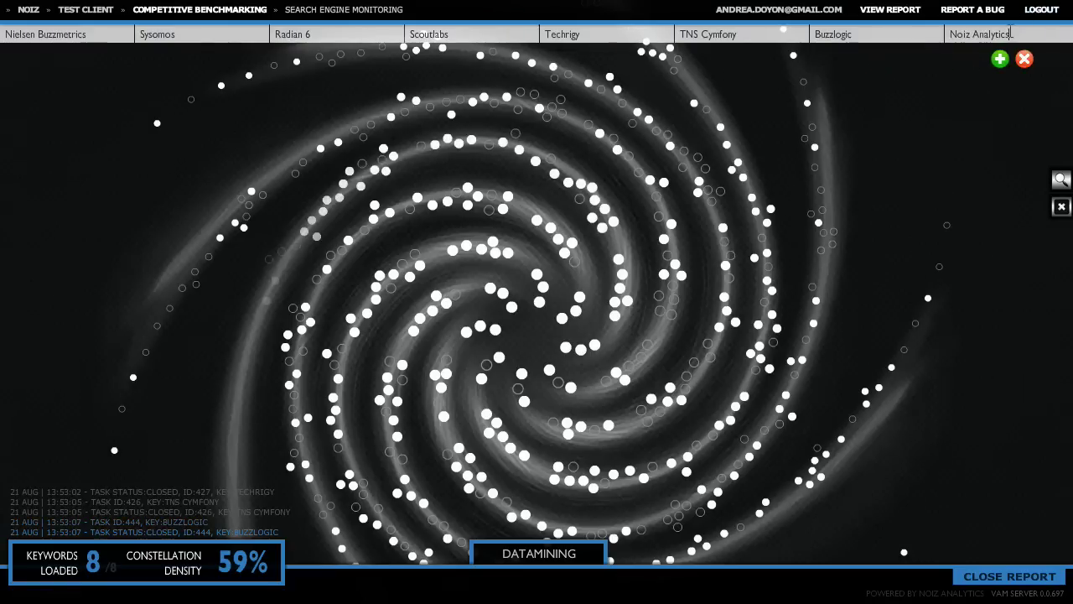
click(880, 22)
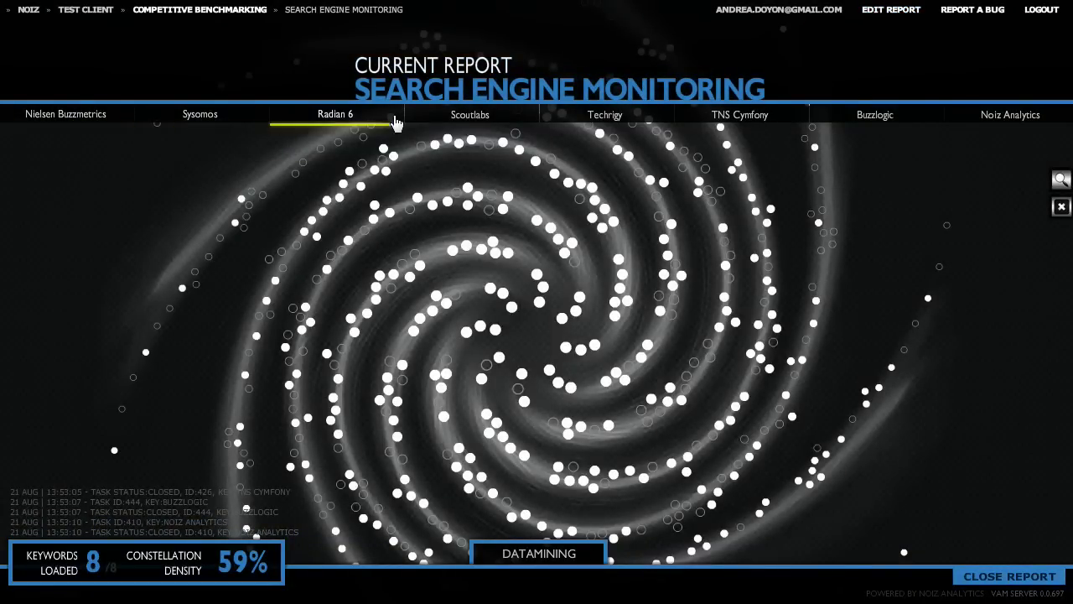
click(1058, 183)
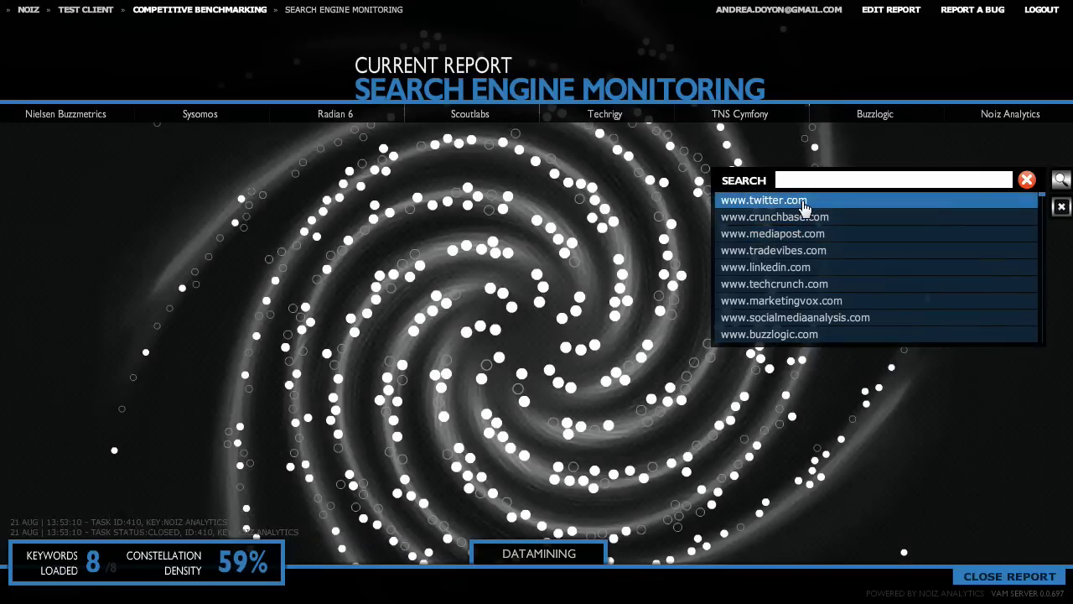
click(802, 203)
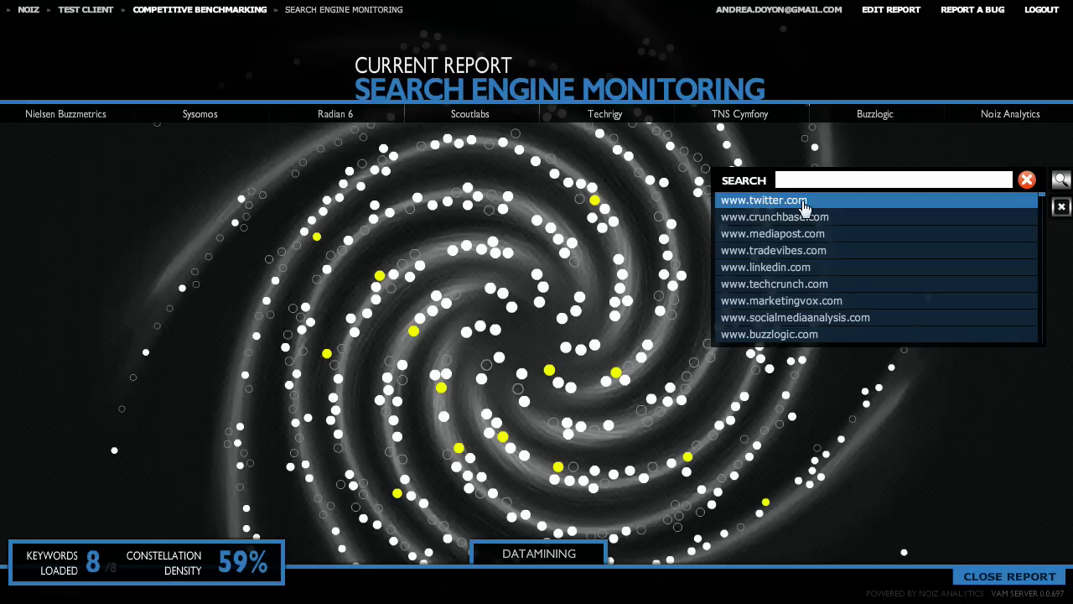
click(550, 373)
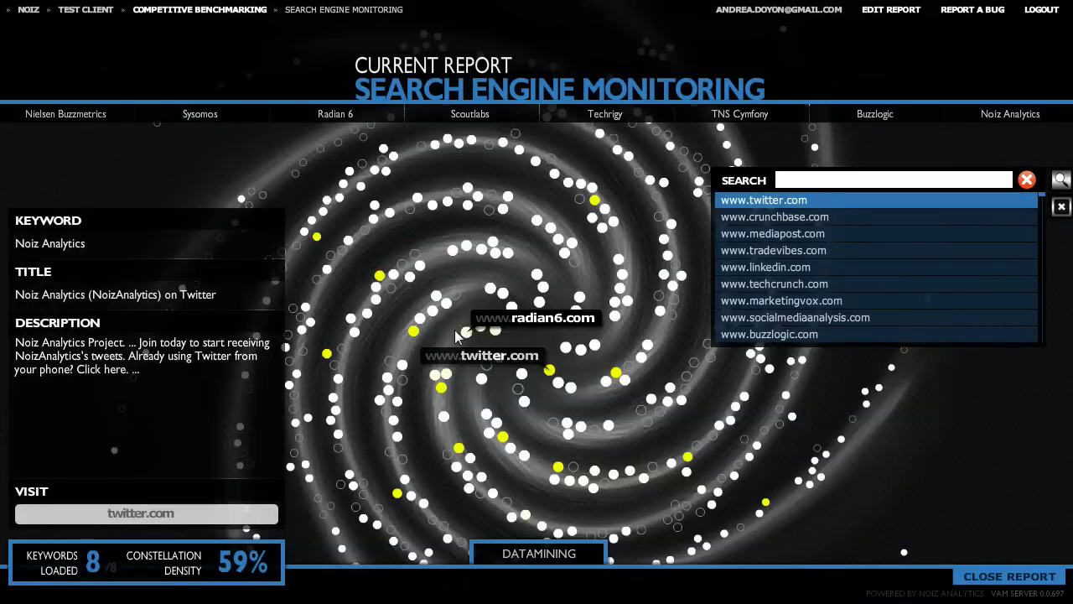
click(399, 263)
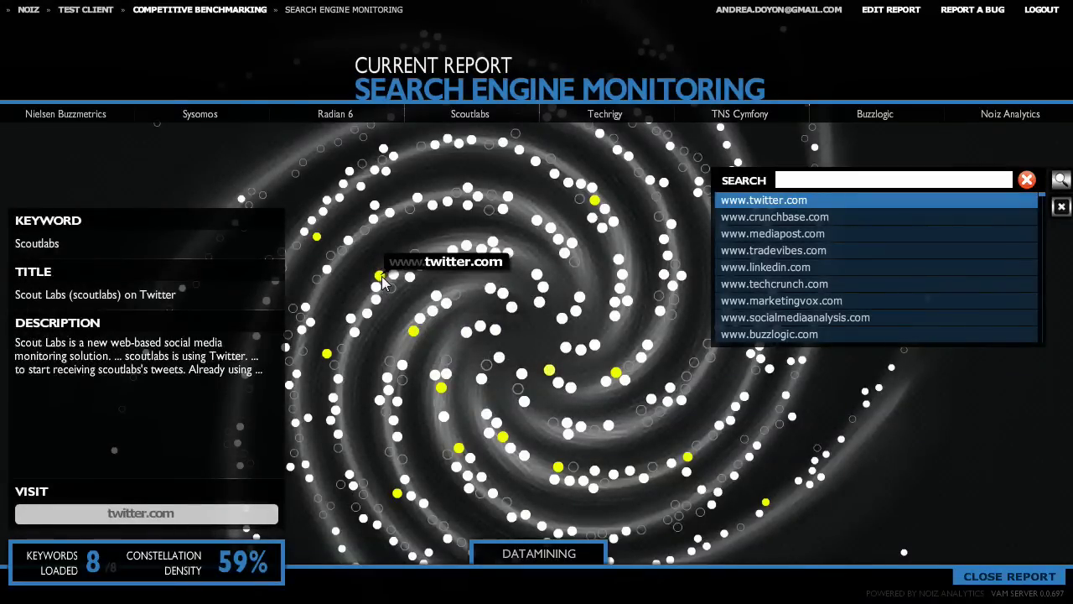
click(381, 276)
click(317, 238)
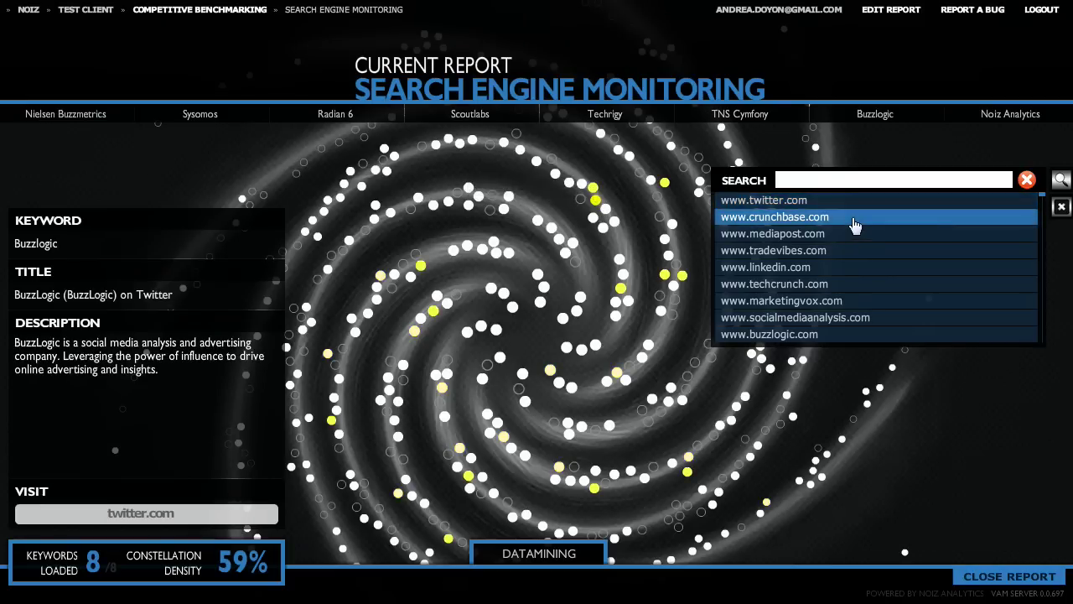
click(684, 279)
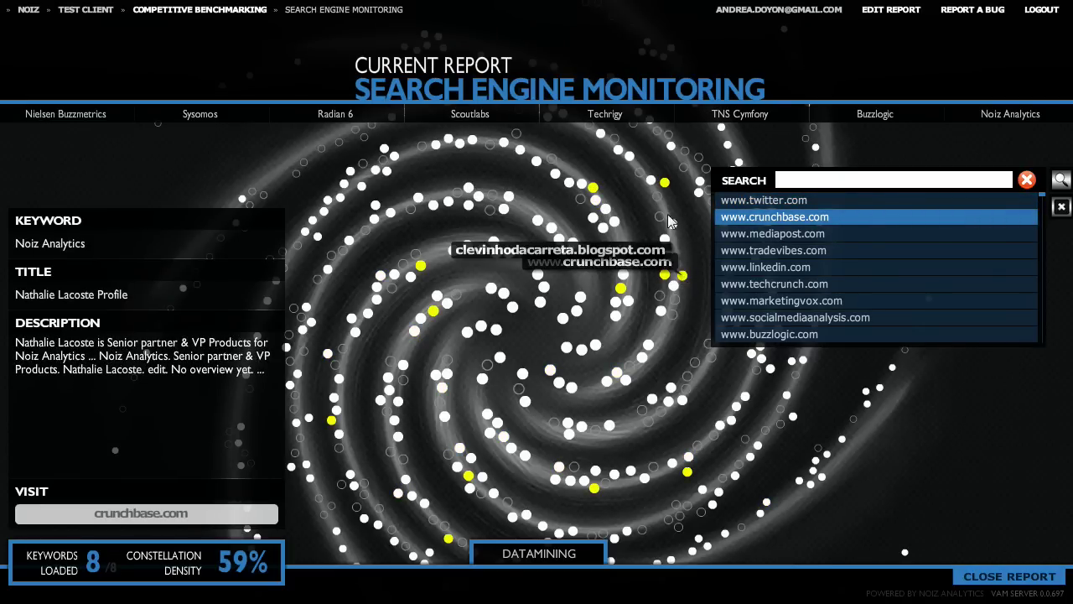
click(593, 191)
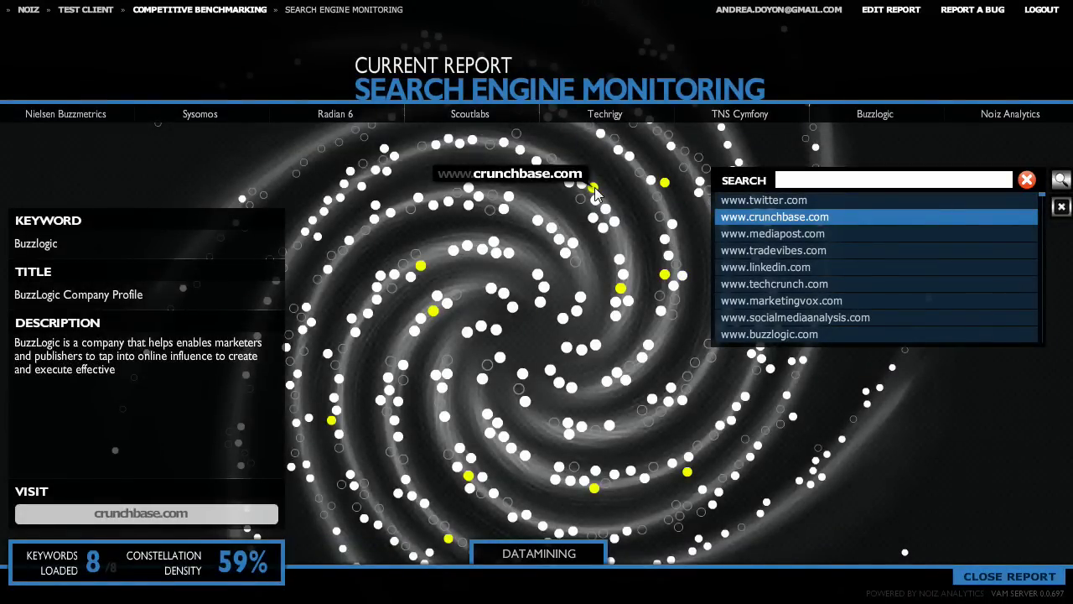
click(206, 512)
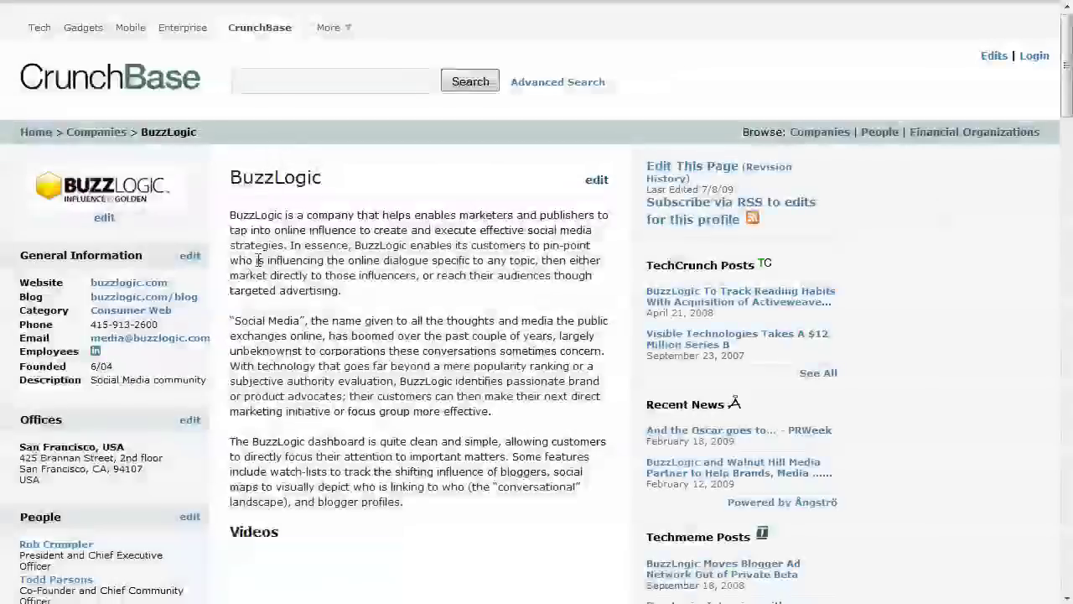
scroll(441, 351, down, 3)
scroll(442, 351, up, 1)
scroll(442, 350, up, 2)
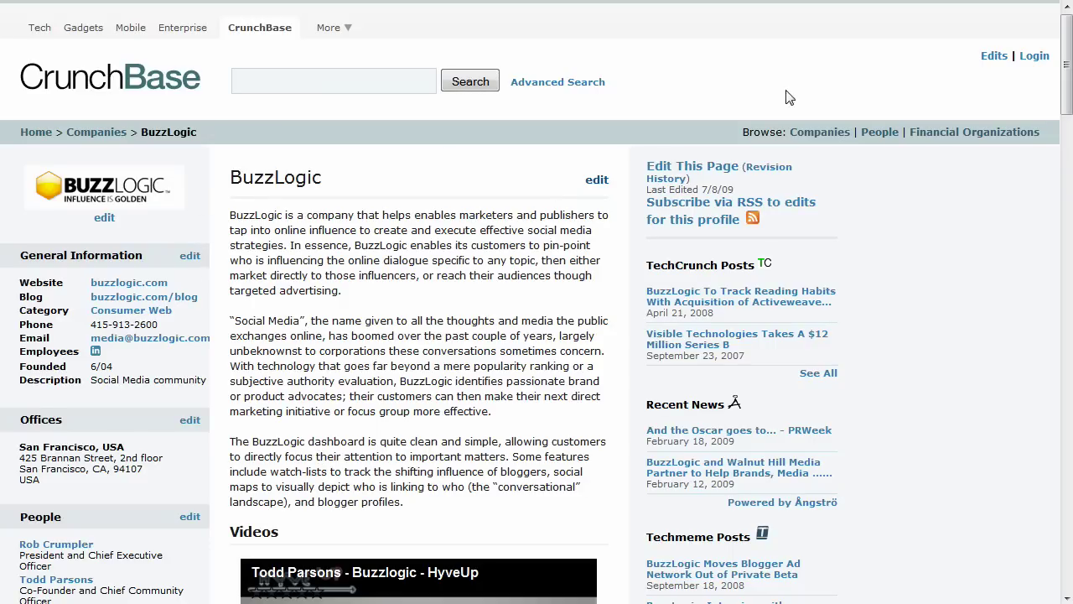
click(134, 1)
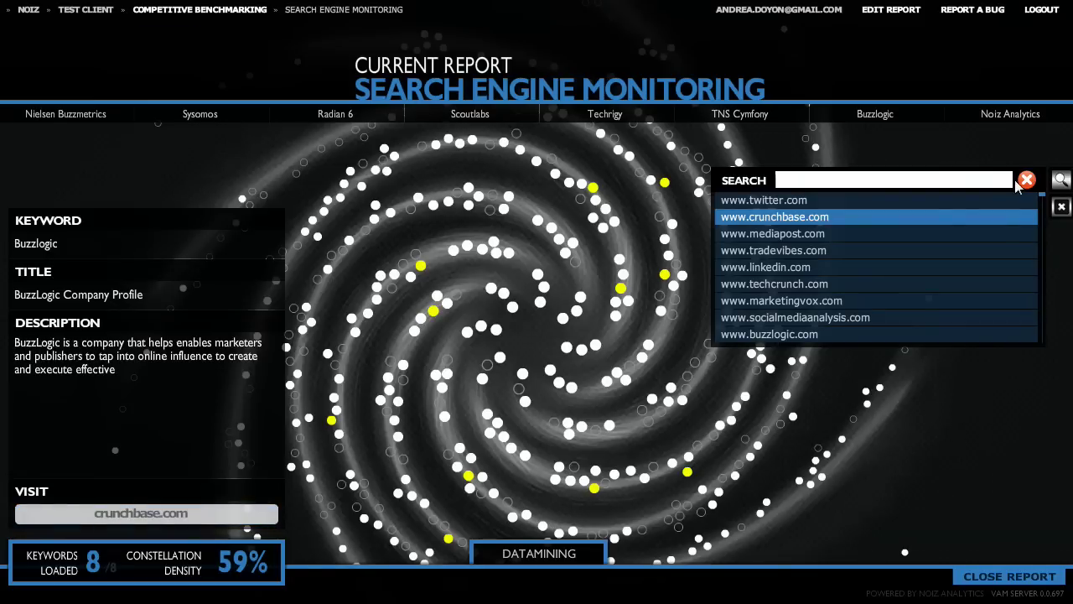
click(917, 252)
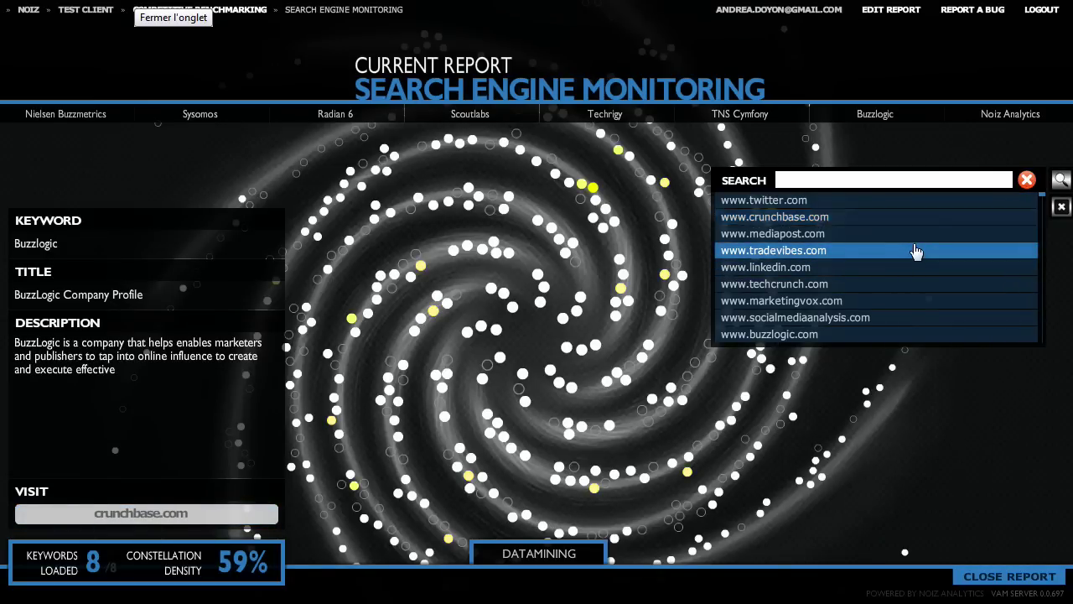
click(409, 308)
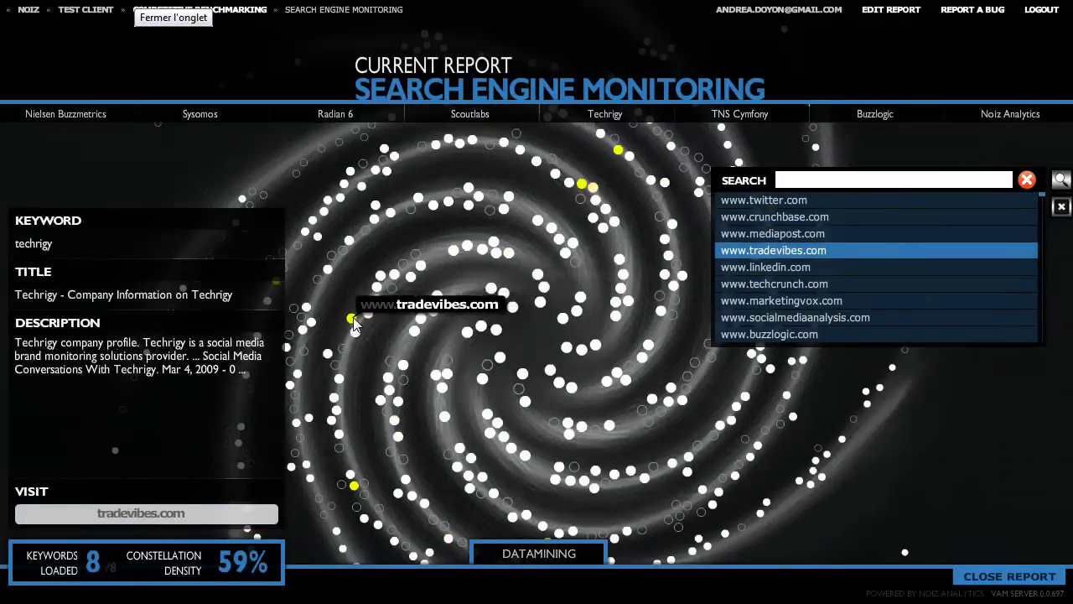
click(223, 518)
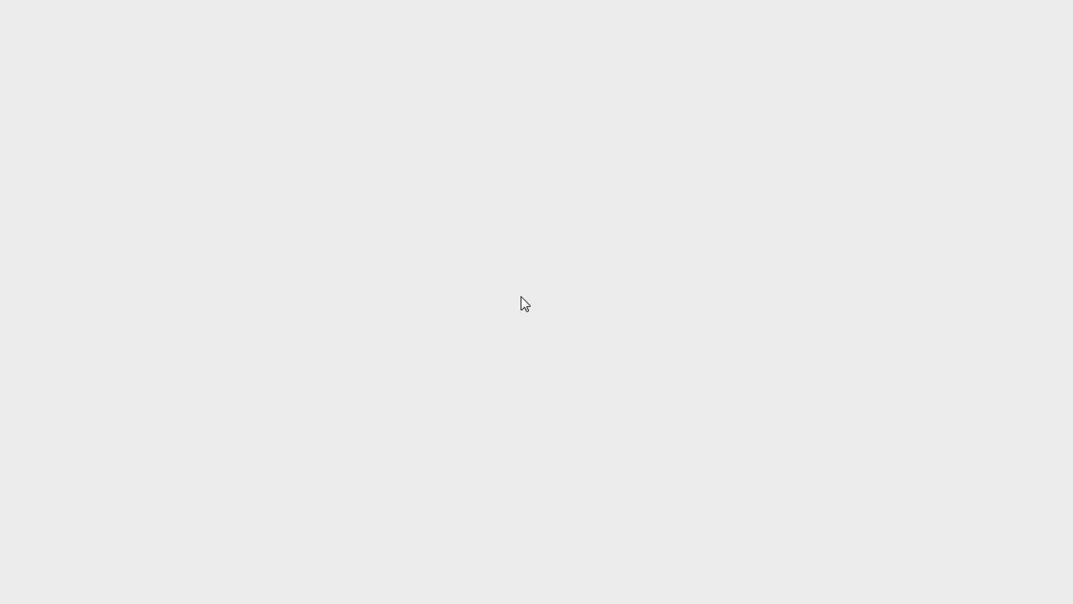
scroll(520, 302, down, 5)
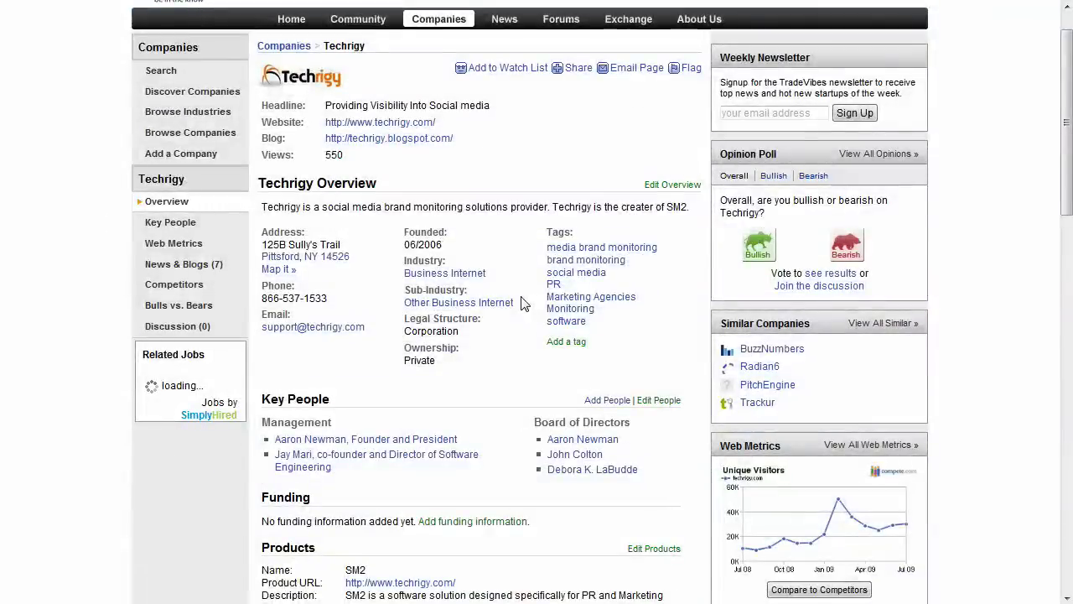
scroll(521, 302, down, 5)
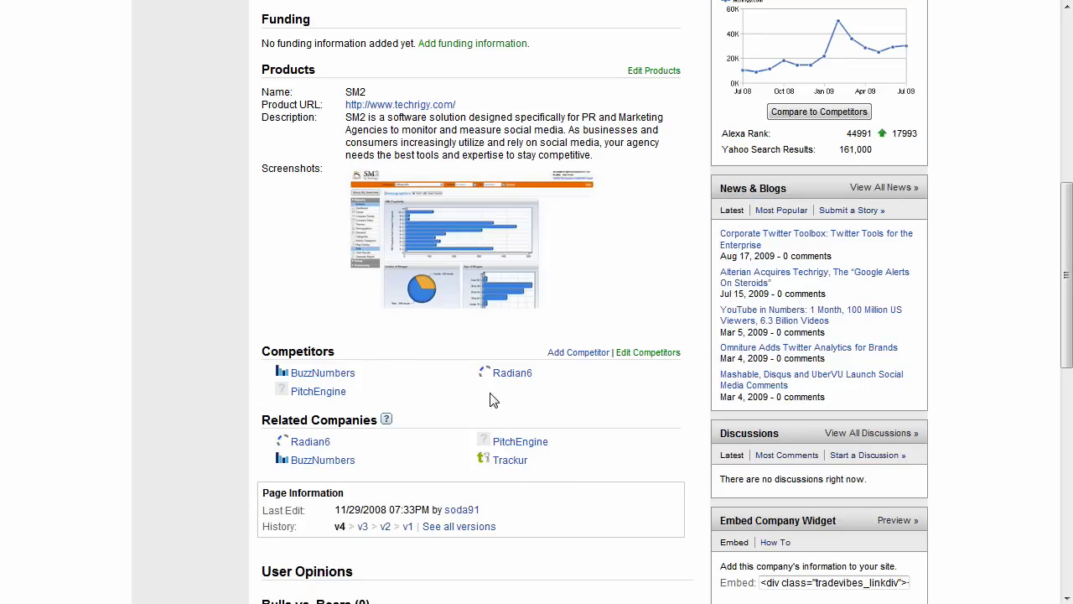
scroll(642, 400, up, 6)
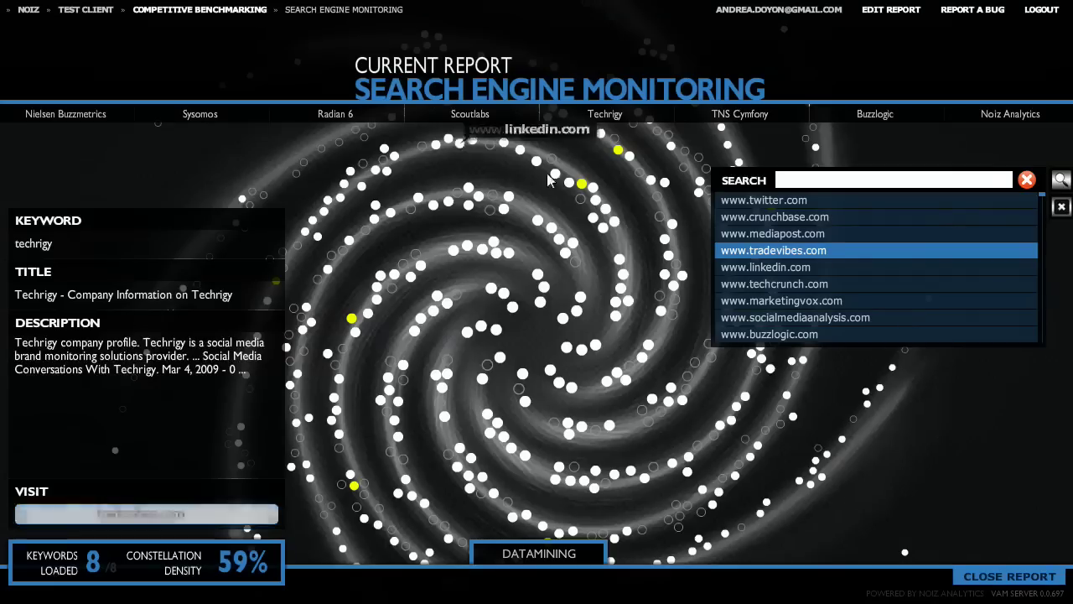
click(1061, 181)
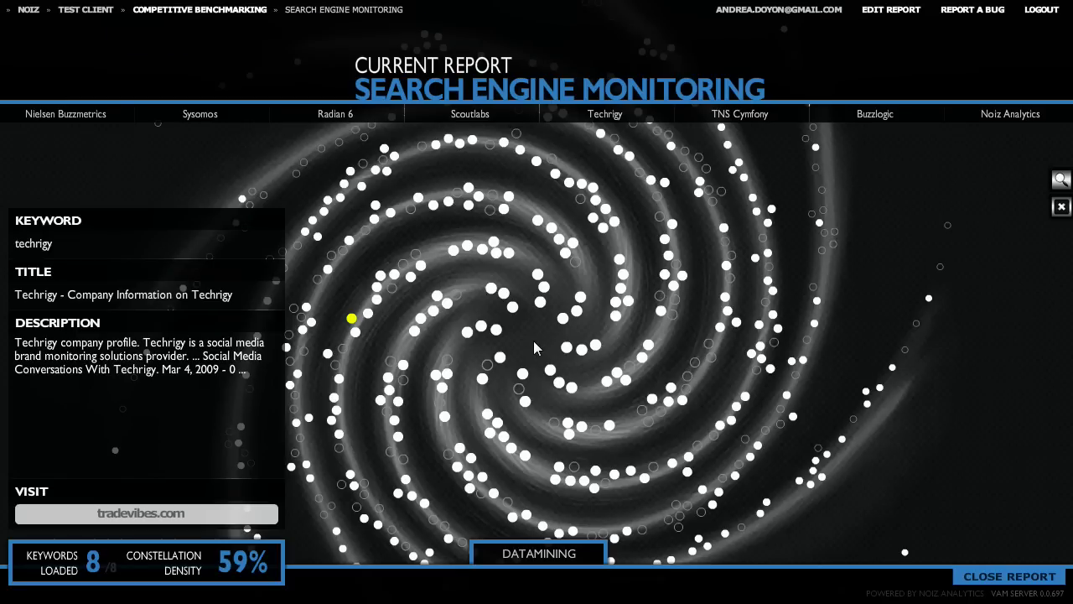
click(1061, 181)
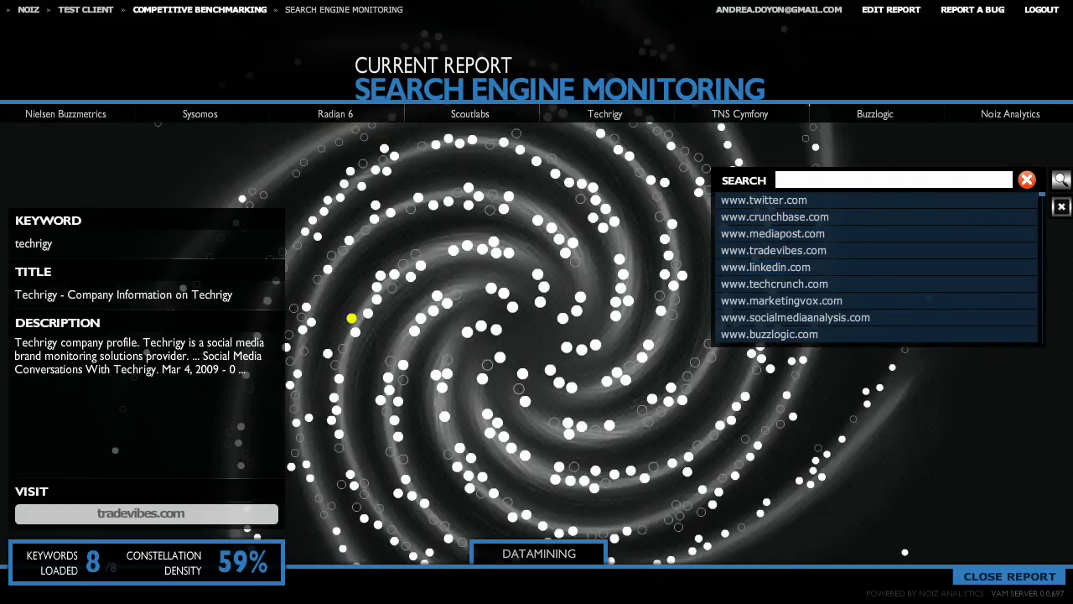
click(1061, 181)
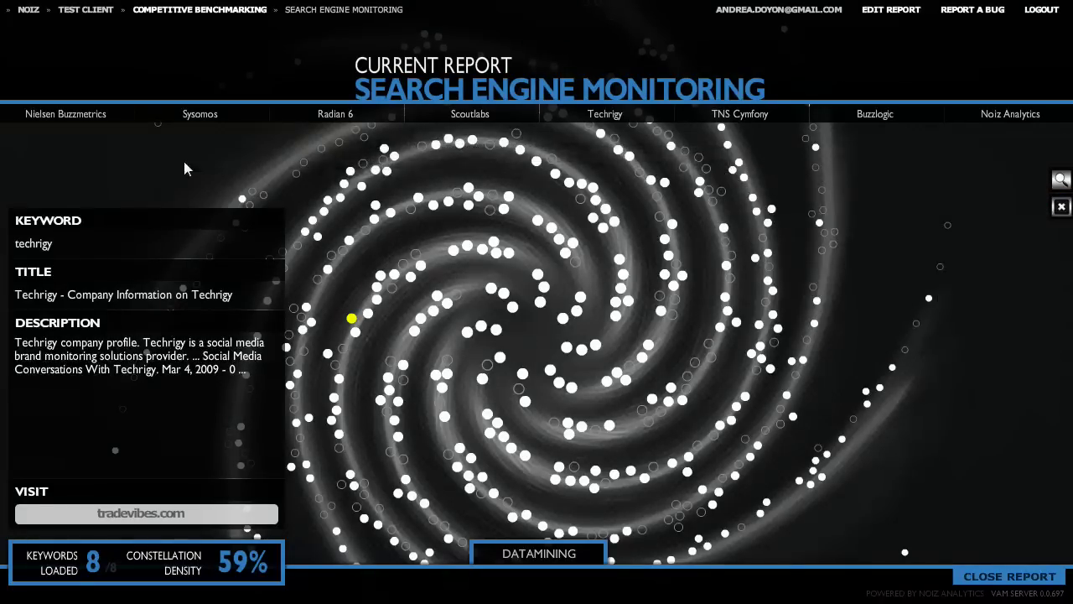
- Return to the Test Client projects and open the Online Buzz Monitoring report of the Competitive Benchmarking project
click(85, 10)
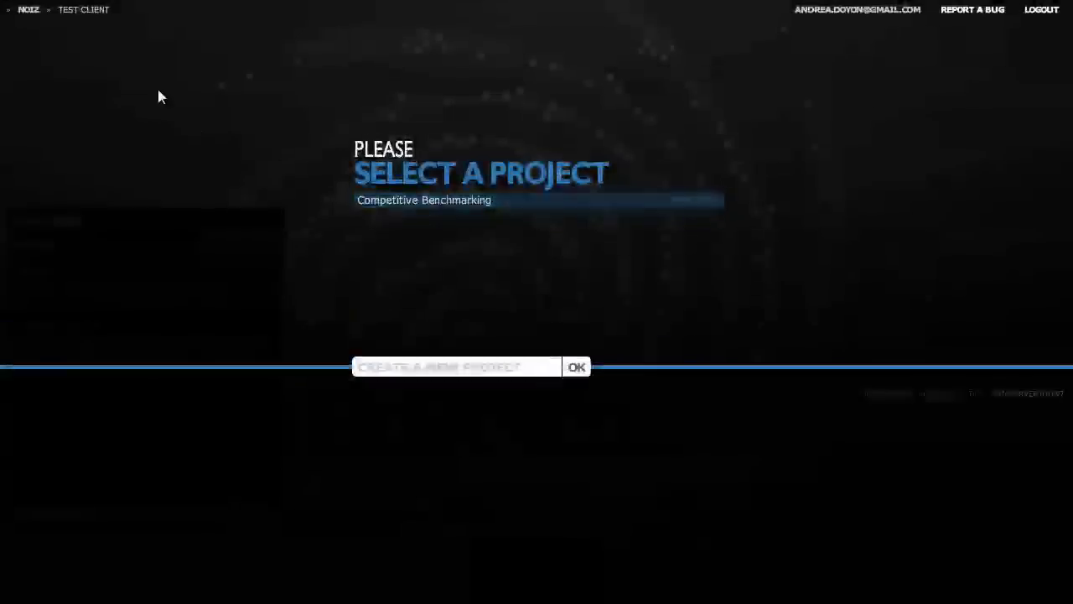
click(30, 10)
click(467, 223)
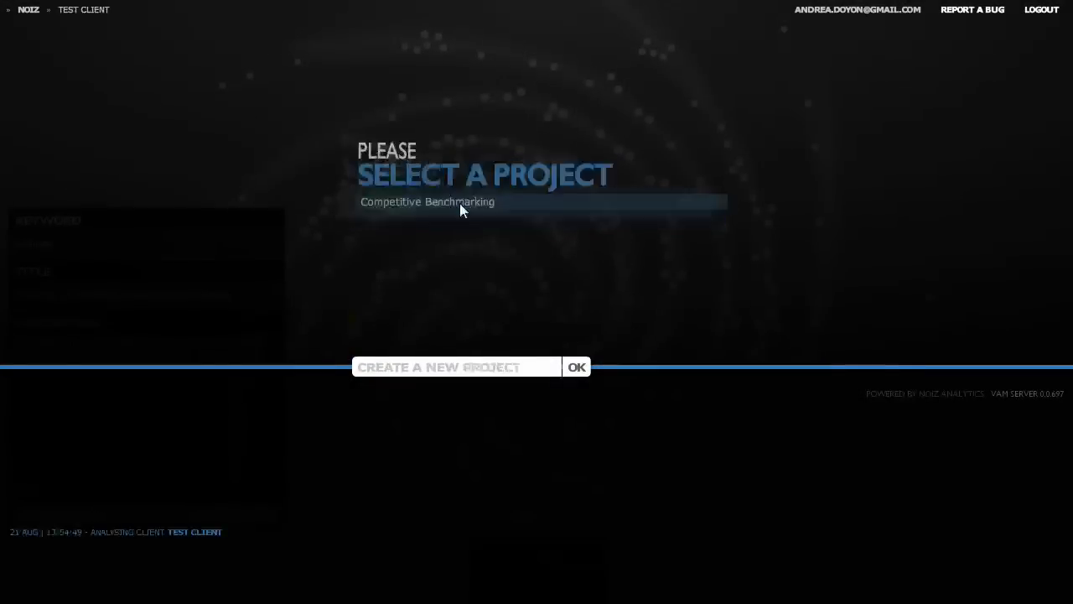
click(457, 205)
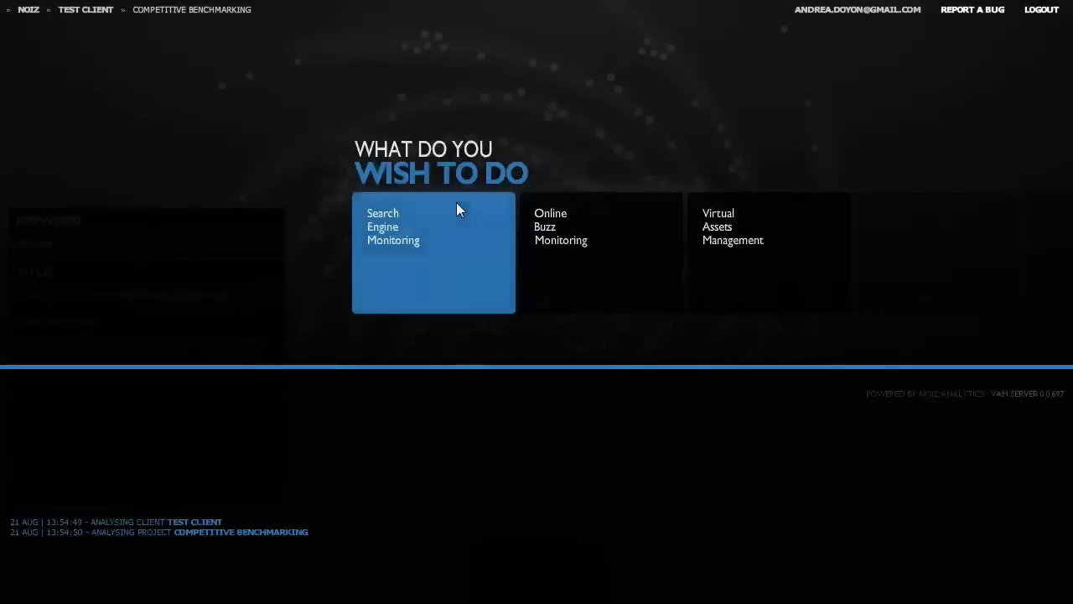
click(599, 215)
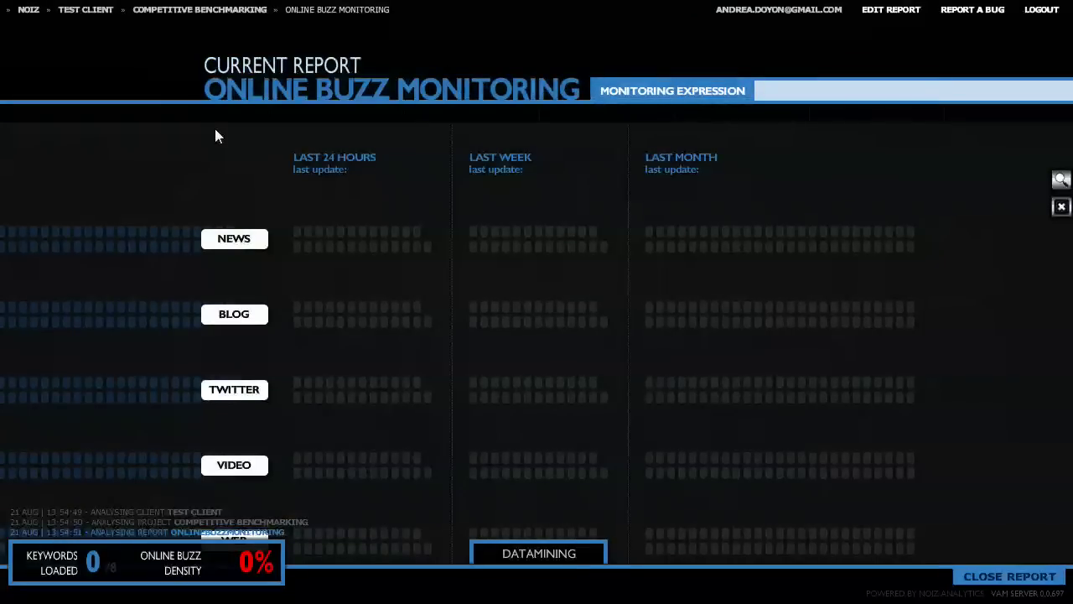
- Edit the Online Buzz Monitoring report and set its monitoring expression to Brand Monitoring
click(887, 13)
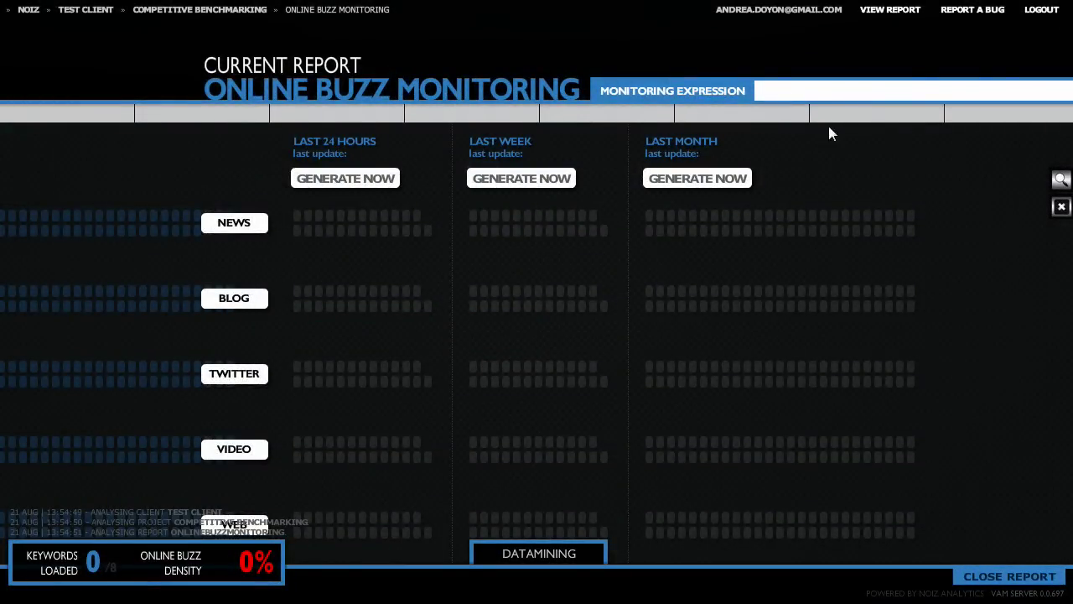
click(780, 91)
text(Brand Monitoring)
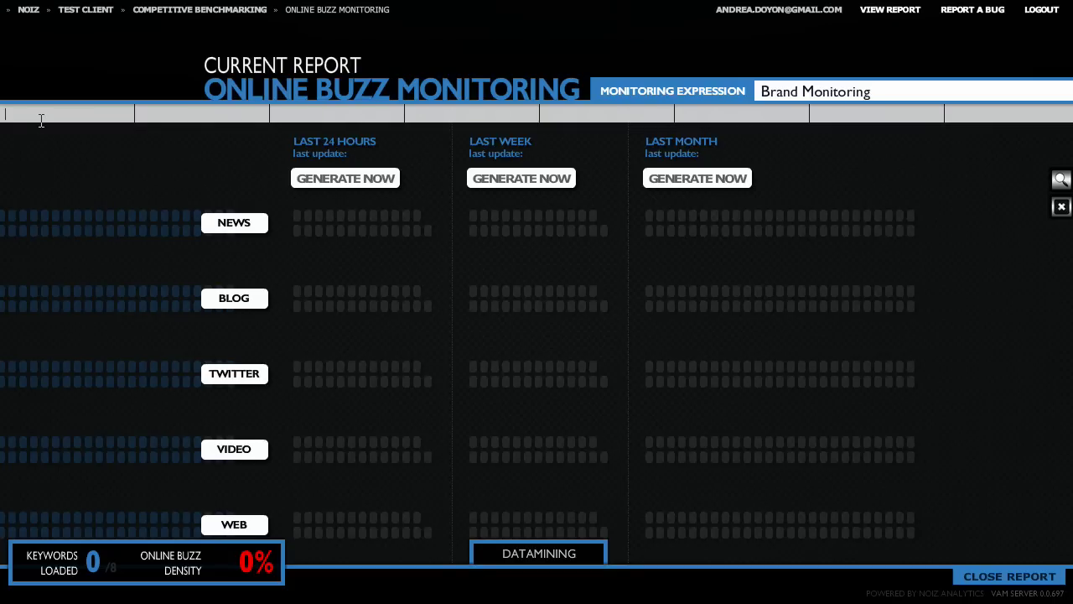
- Enter Marketing, Public Relation and Crisis as the report's first three keywords
text(Marketing)
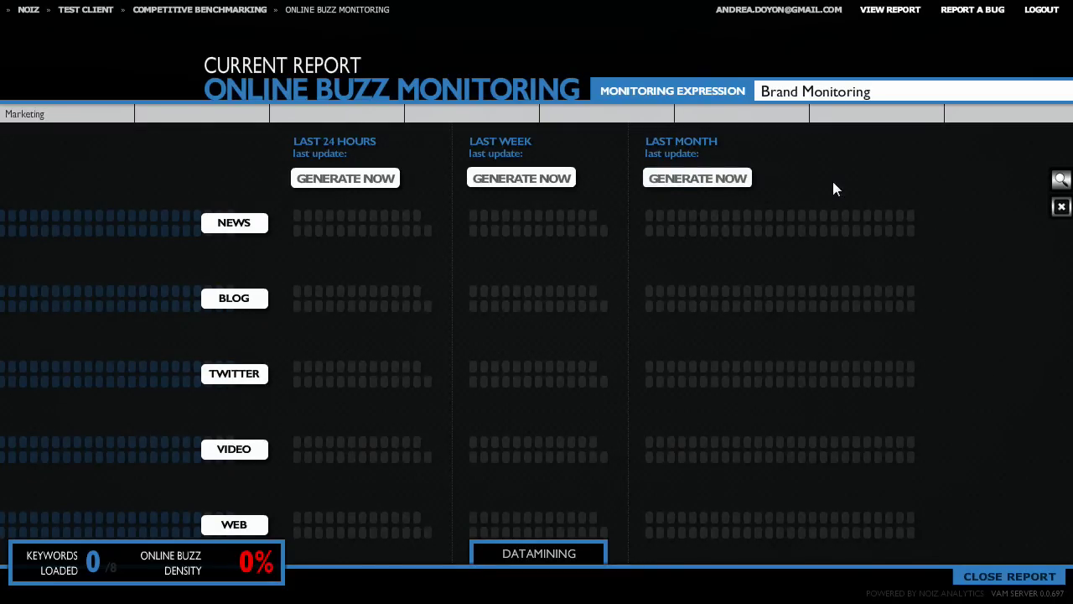
scroll(833, 181, down, 1)
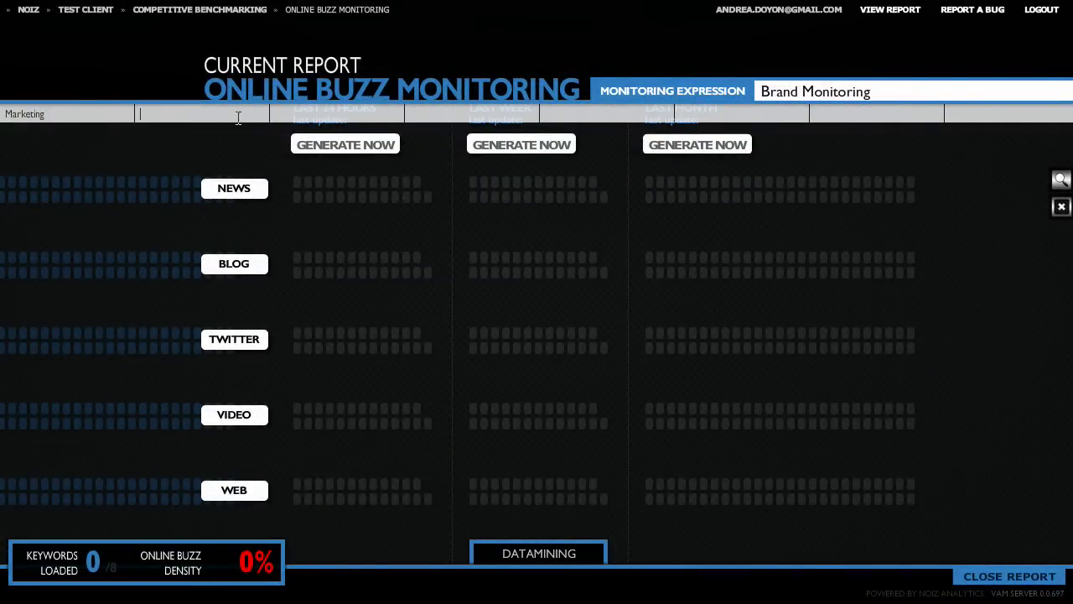
text(Public Relation)
click(311, 113)
text(Crisis)
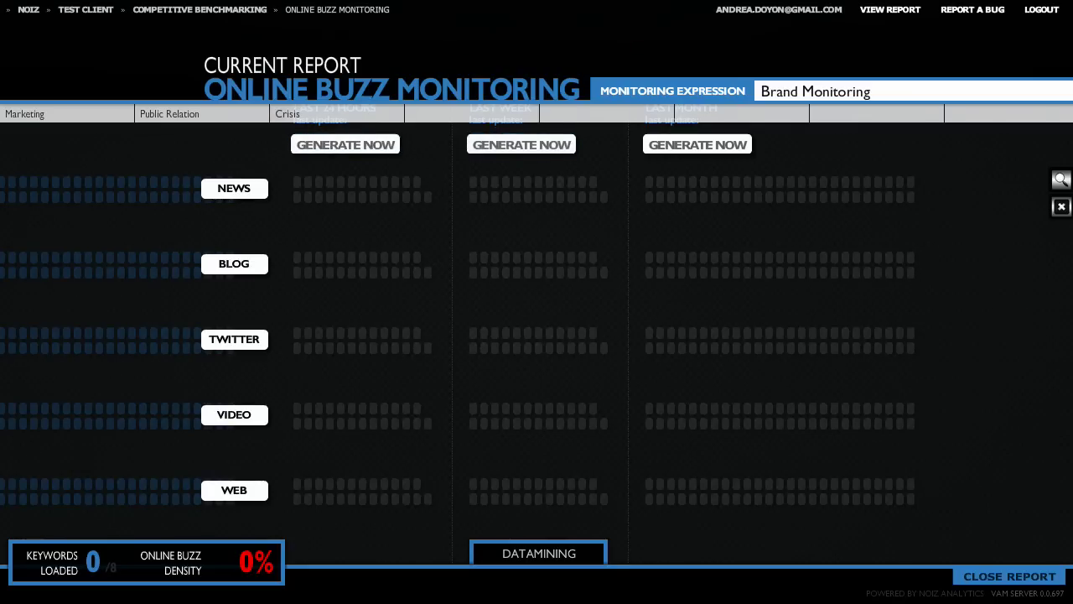
- Fill the remaining five keywords with Tool, Beta, Vendor, Service and Advice
click(439, 112)
click(604, 119)
text(Beta)
click(719, 118)
text(Vendor)
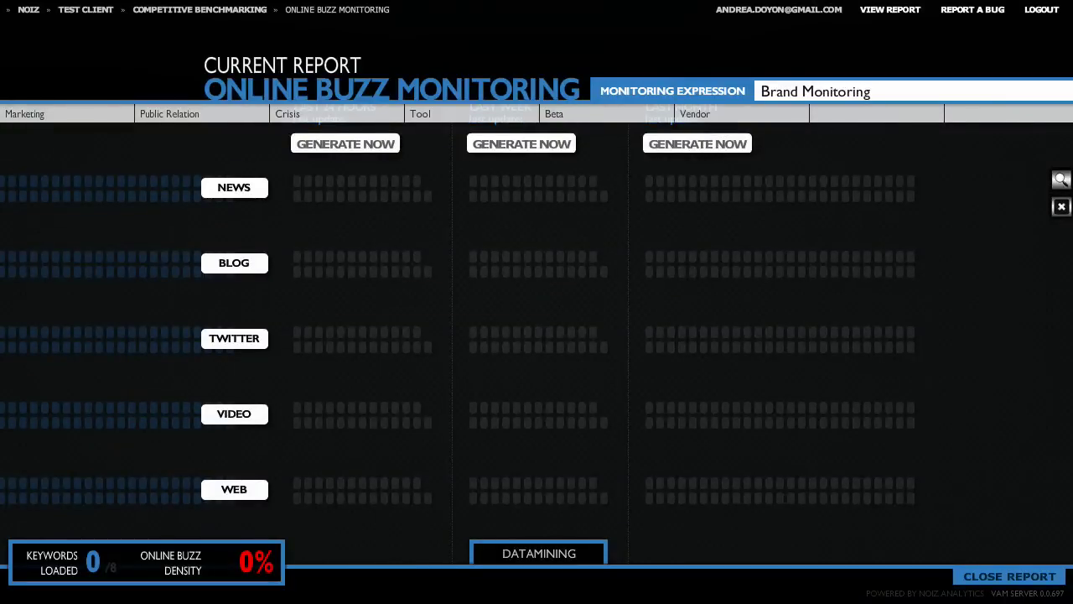
text(Service)
text(Advice)
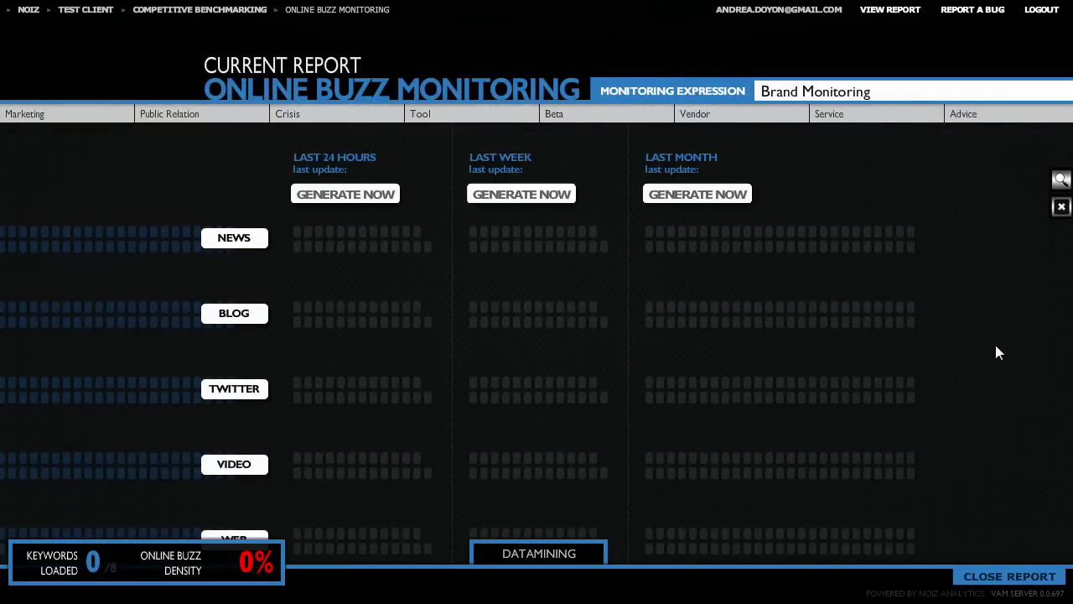
- Generate the buzz results for the last 24 hours, last week and last month, and view the report
click(362, 198)
click(537, 200)
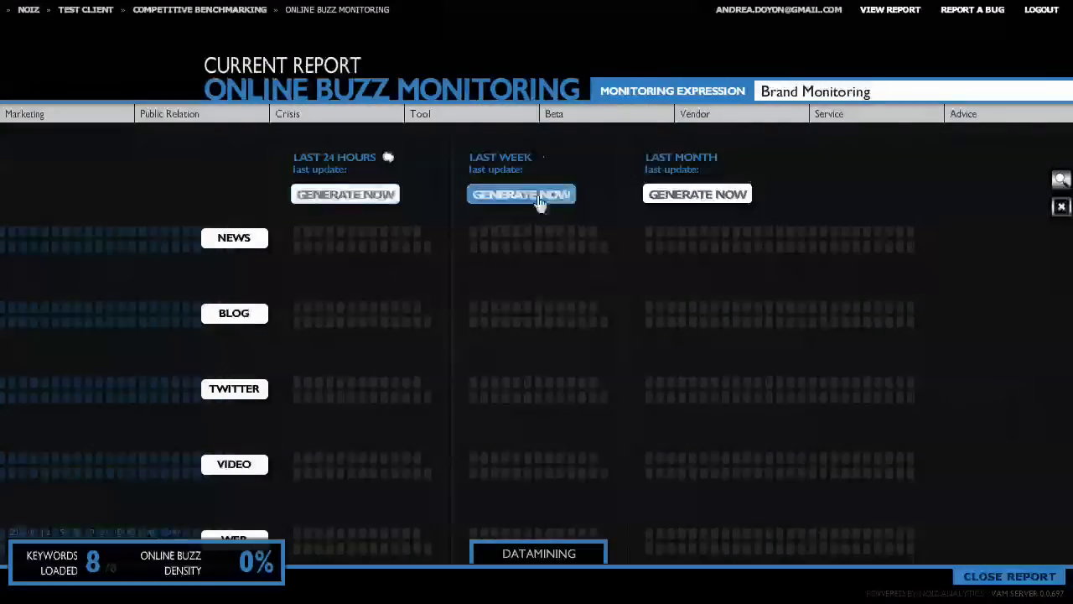
click(695, 201)
click(888, 10)
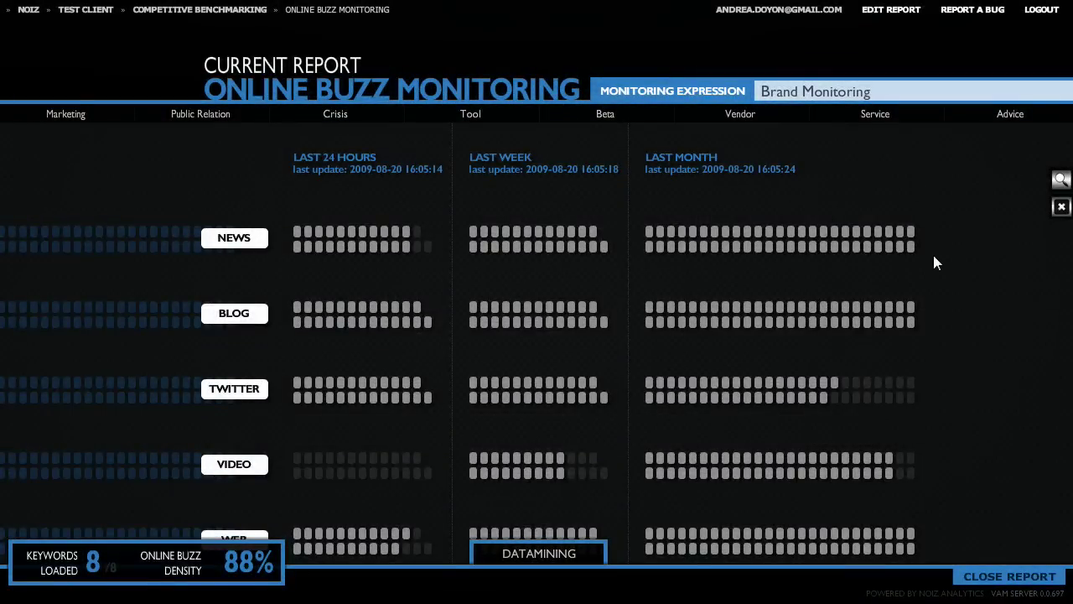
- Highlight the results matching the Tool keyword and open a highlighted Twitter result from the last 24 hours
drag(933, 255, 934, 231)
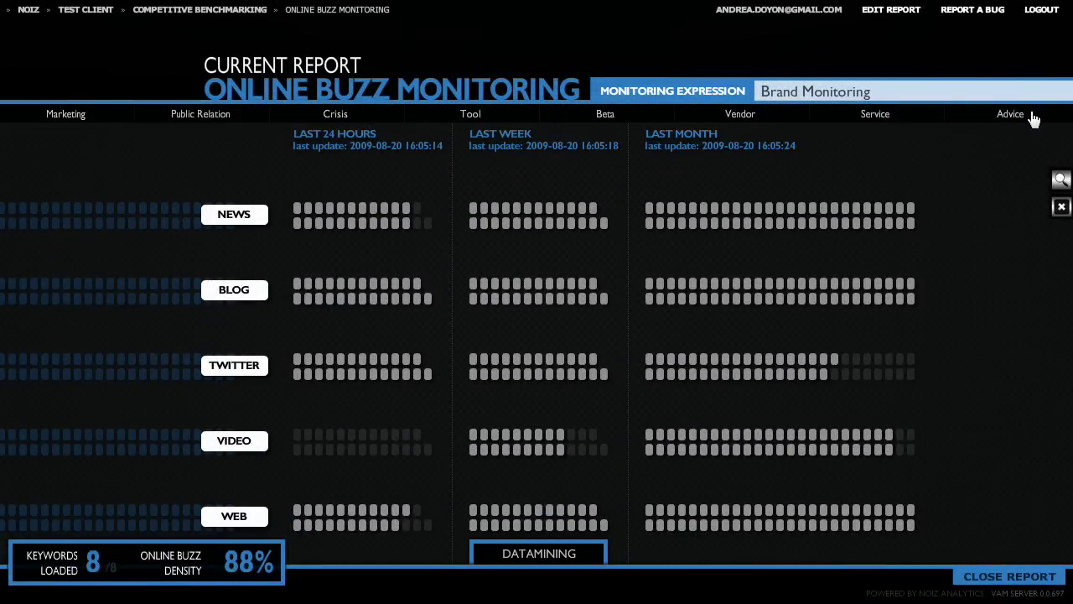
click(472, 120)
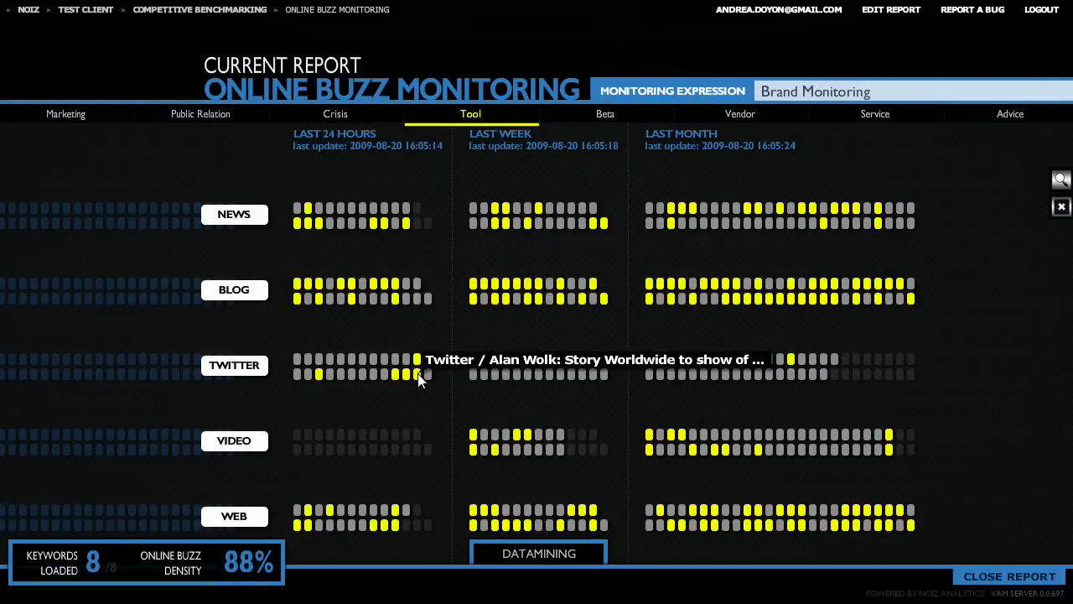
click(318, 374)
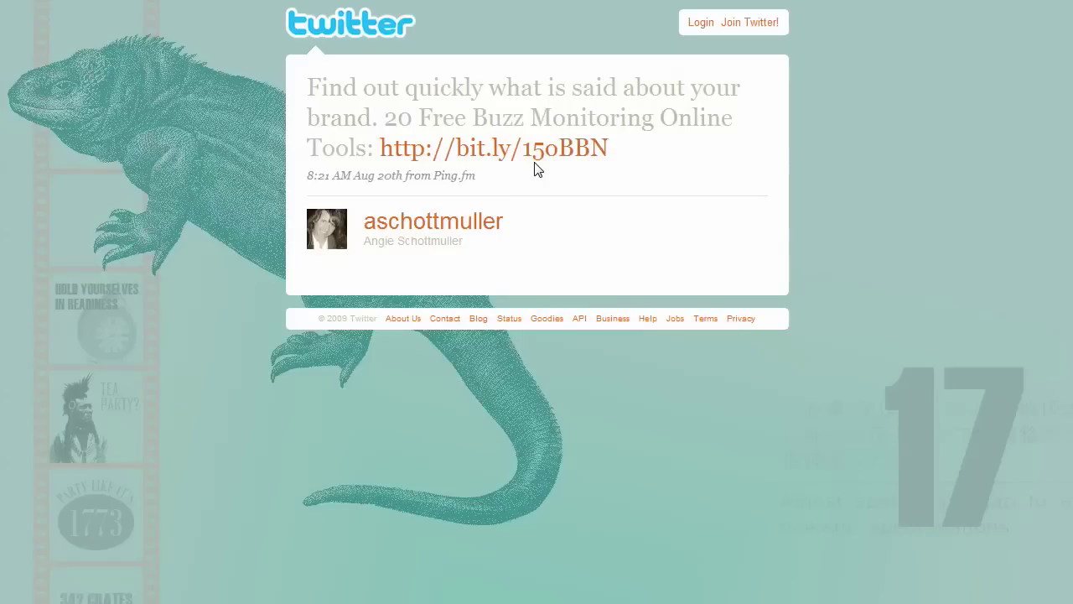